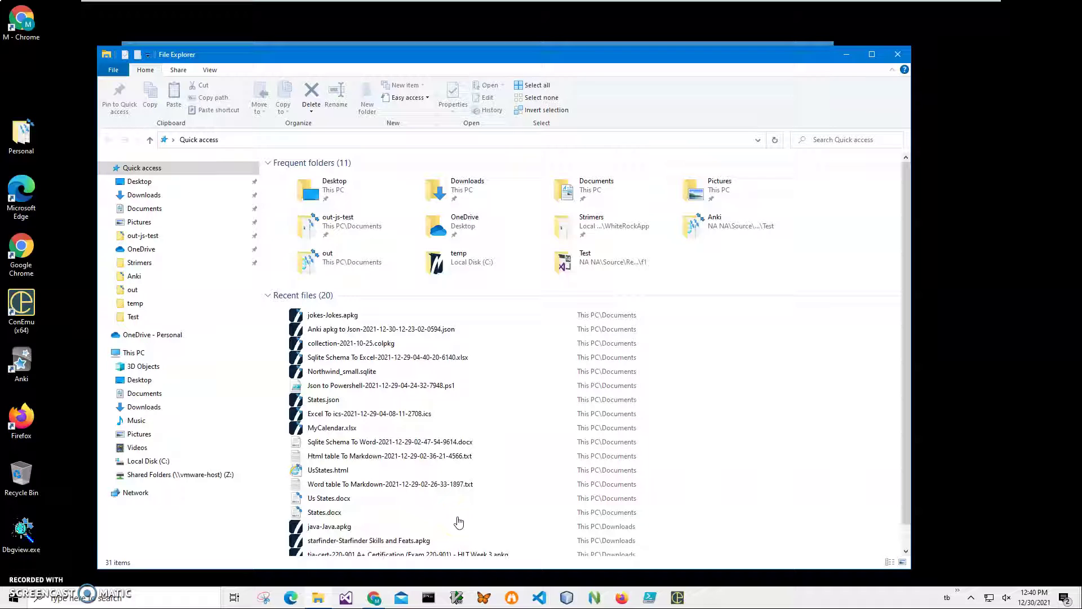
- Open the jokes-Jokes.apkg deck in the viewer and enlarge the Records window
double_click(339, 317)
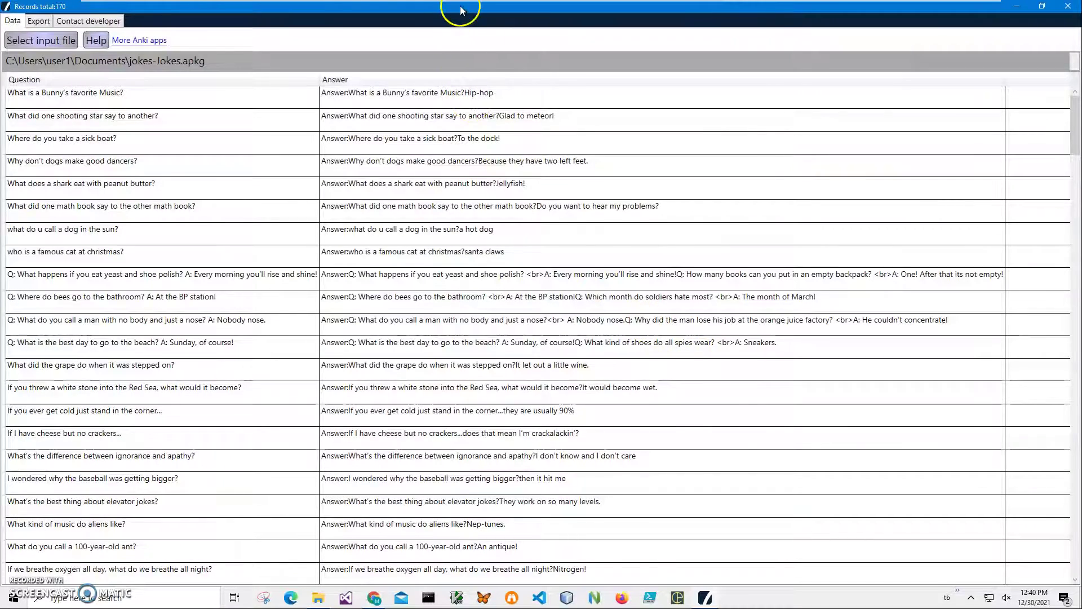
double_click(459, 6)
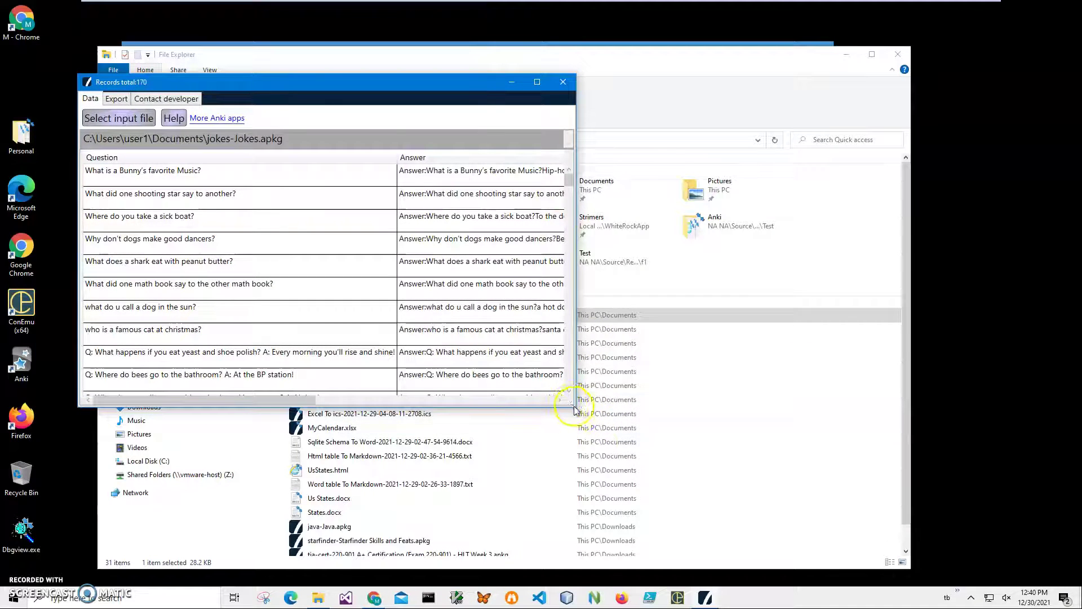
drag(575, 406, 957, 539)
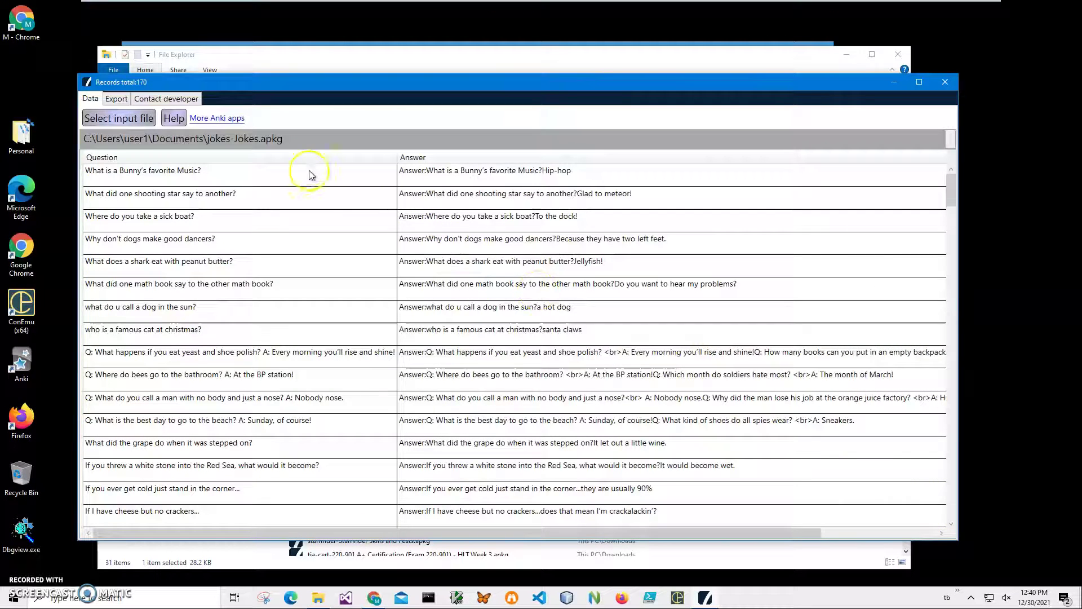
- Scroll through the Question/Answer grid of joke records, then close the viewer
drag(229, 181, 411, 354)
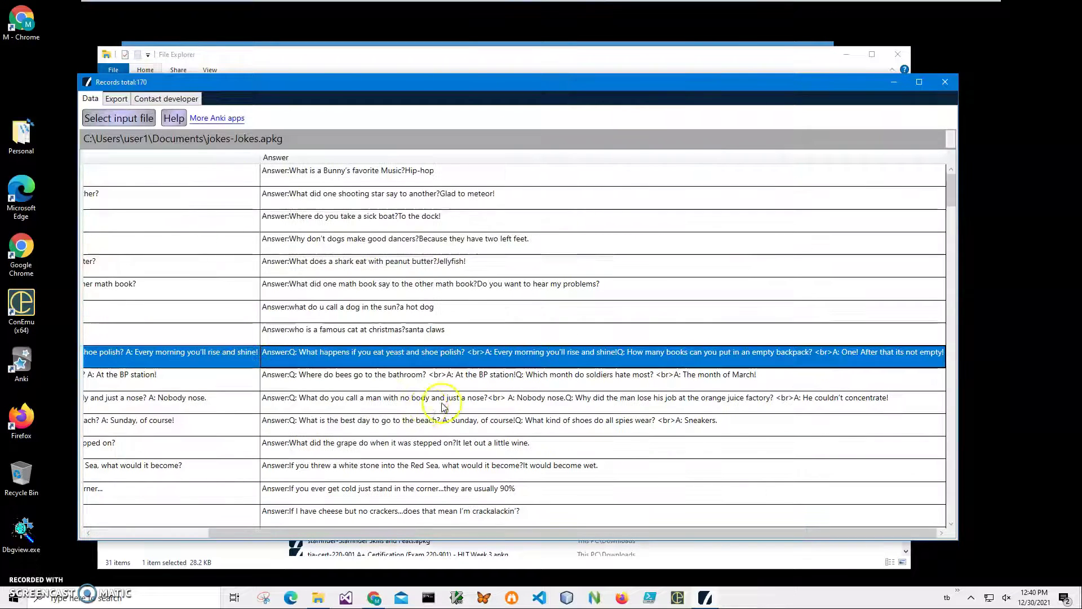
drag(367, 533, 251, 533)
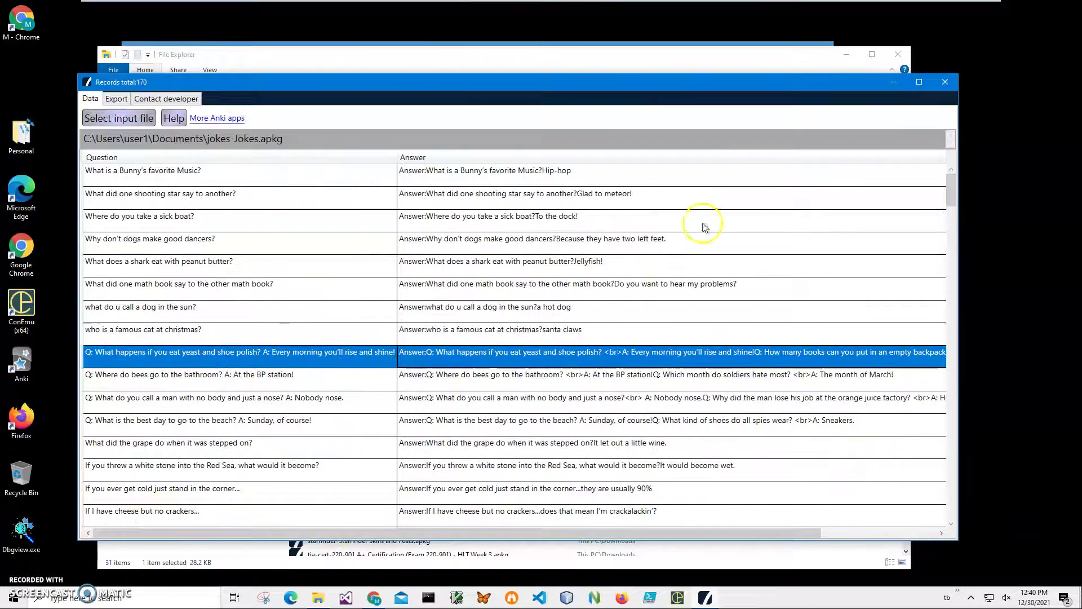
drag(951, 199, 953, 446)
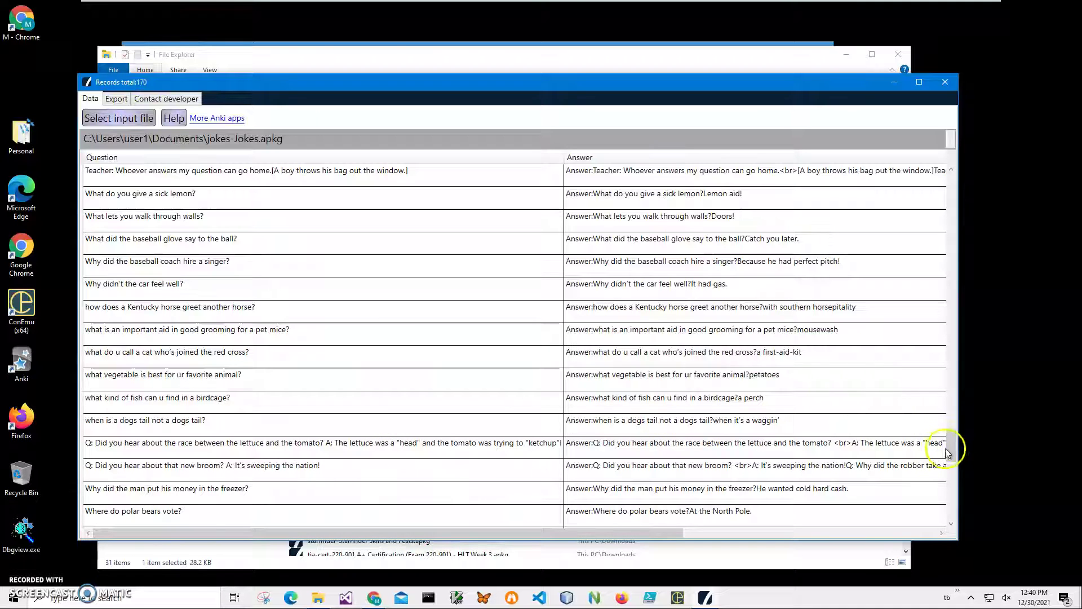
drag(948, 453, 953, 502)
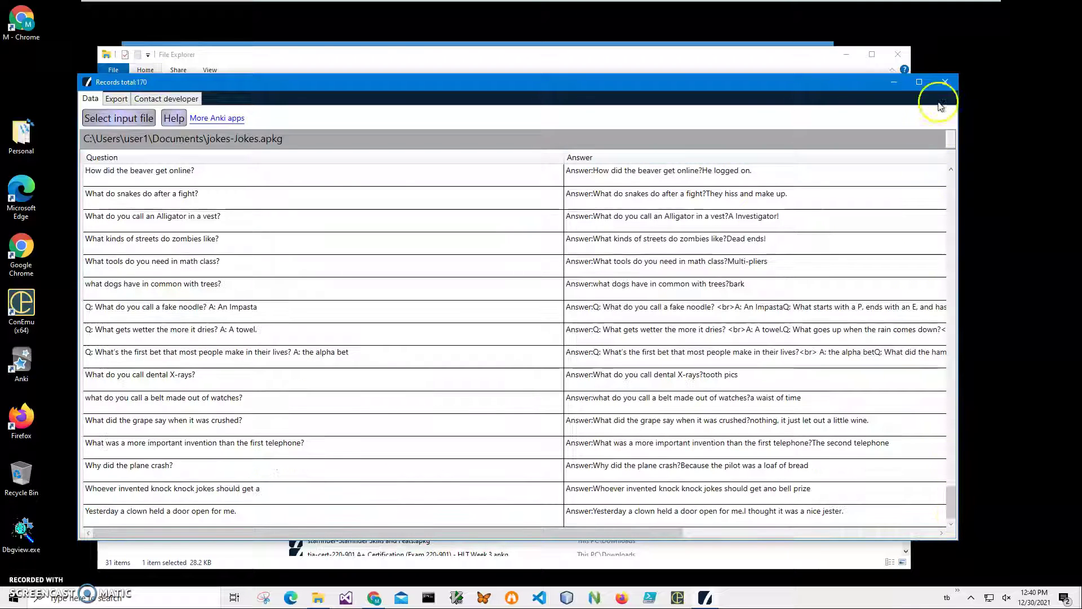
click(945, 82)
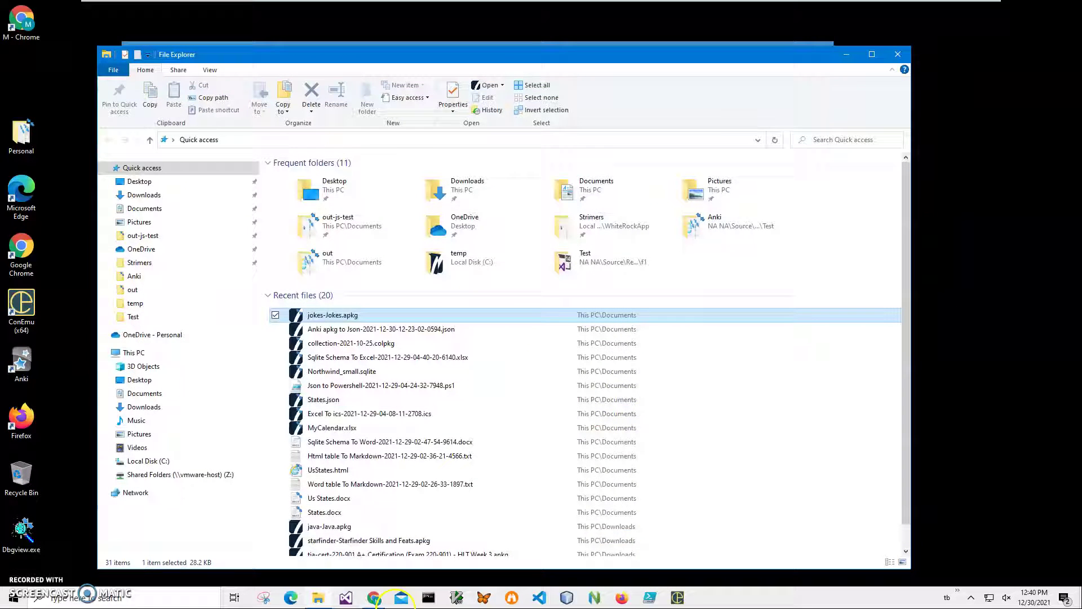
- Search the whiterock site for 'apkg' and download the Anki apkg To Xml installer zip
click(373, 599)
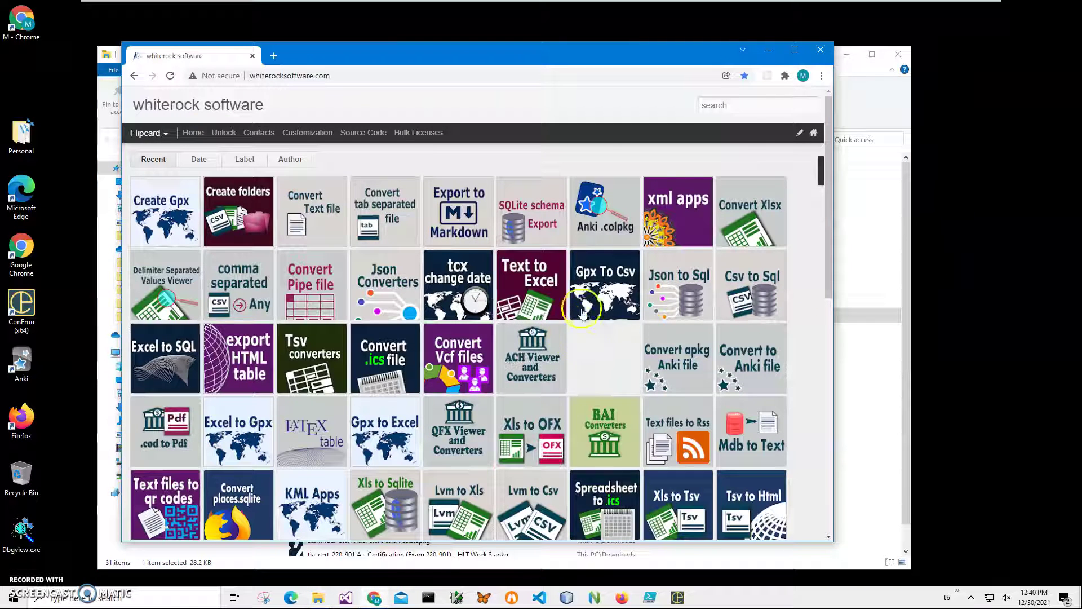
click(726, 109)
text(a)
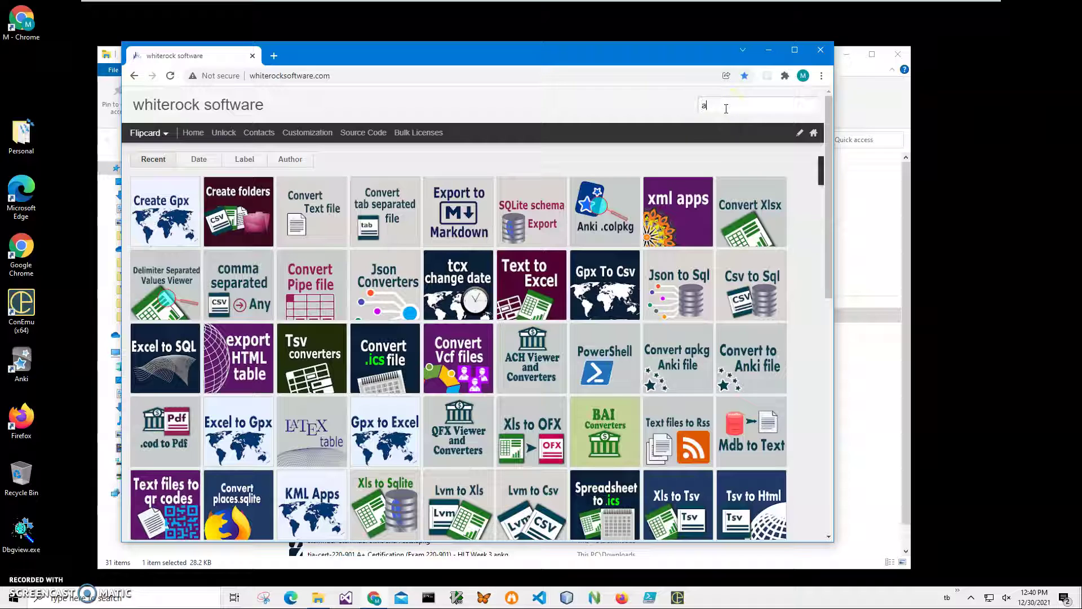
text(pkg)
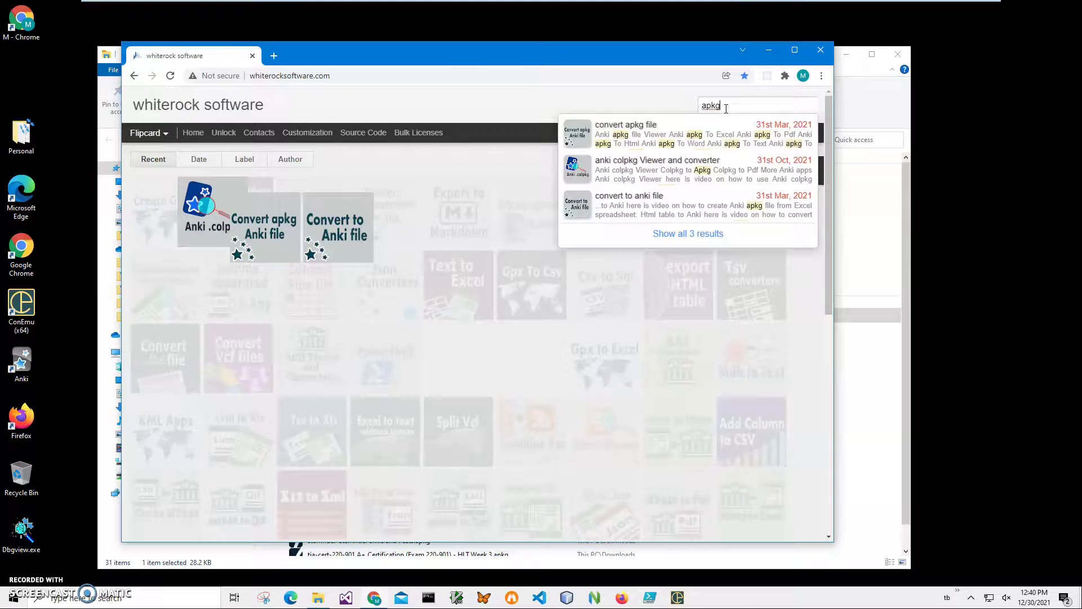
click(234, 212)
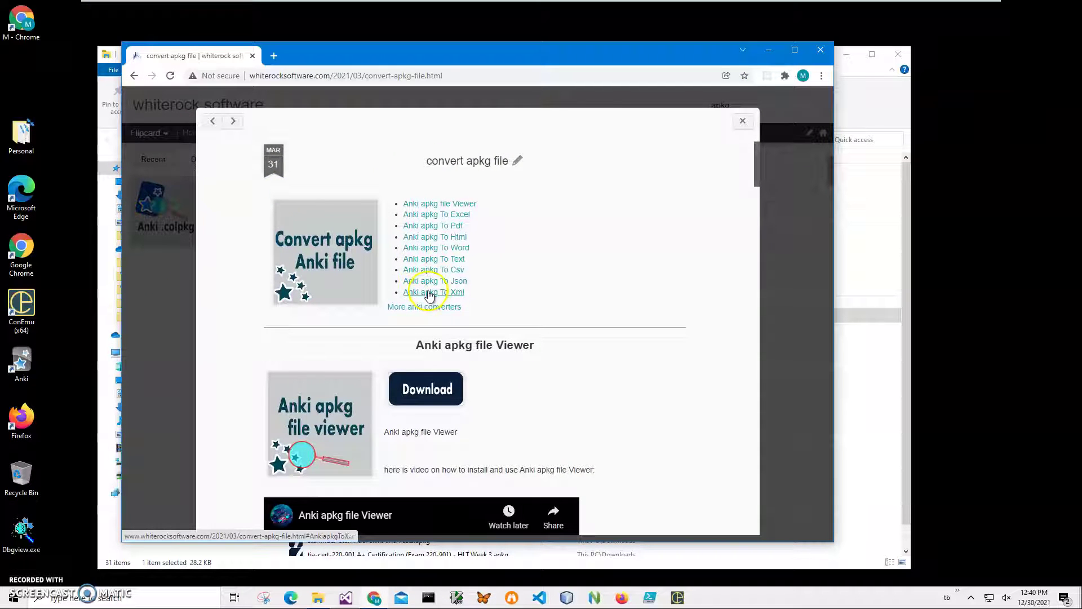
click(428, 292)
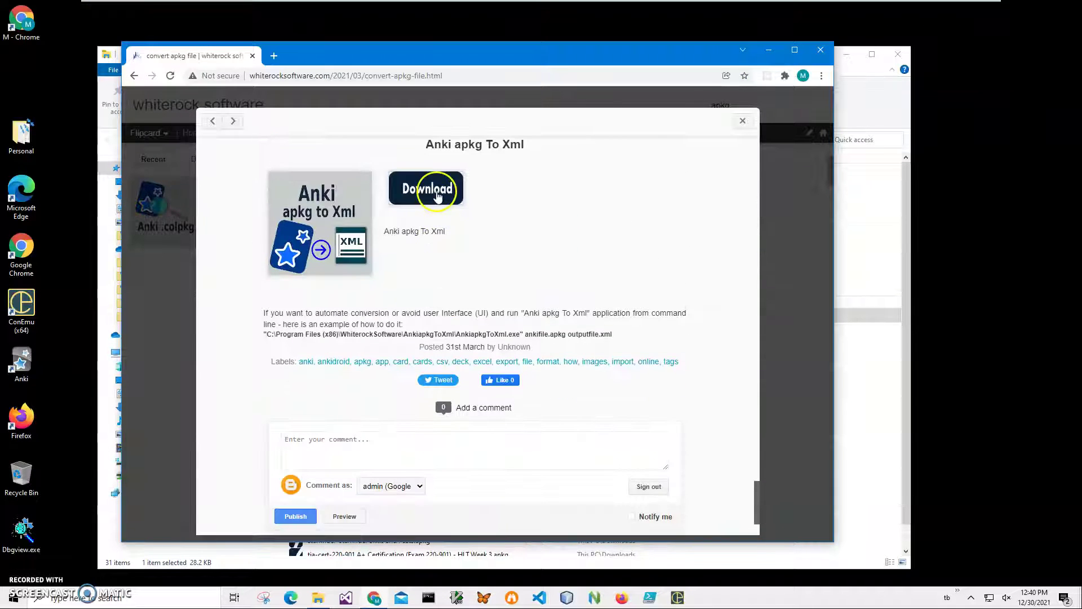
click(437, 193)
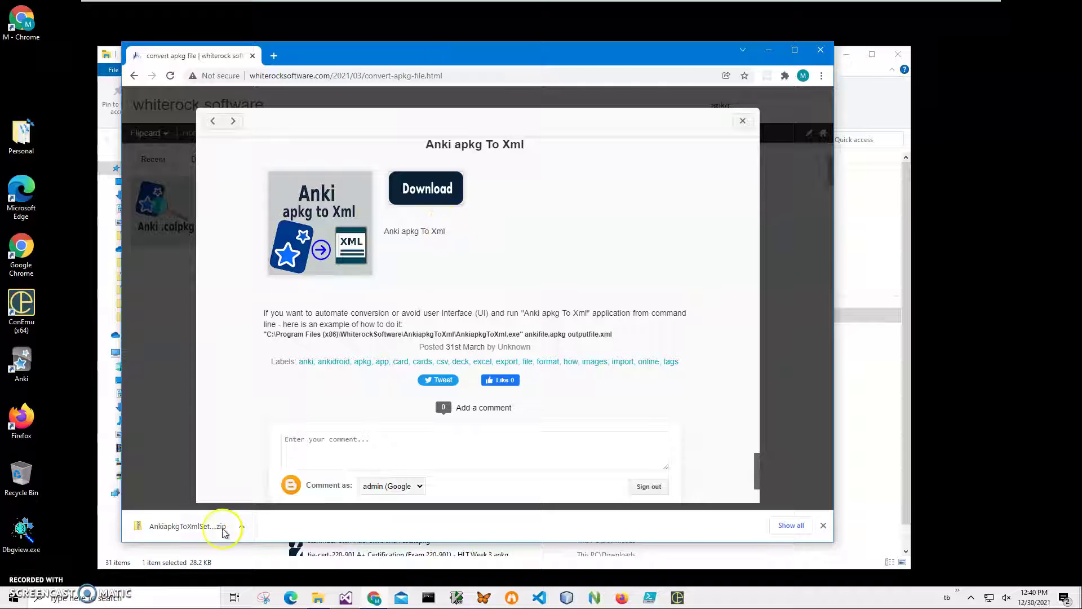
- Launch AnkiapkgToXmlSetup.msi from the zip, letting it run despite the Unknown publisher warning
click(175, 532)
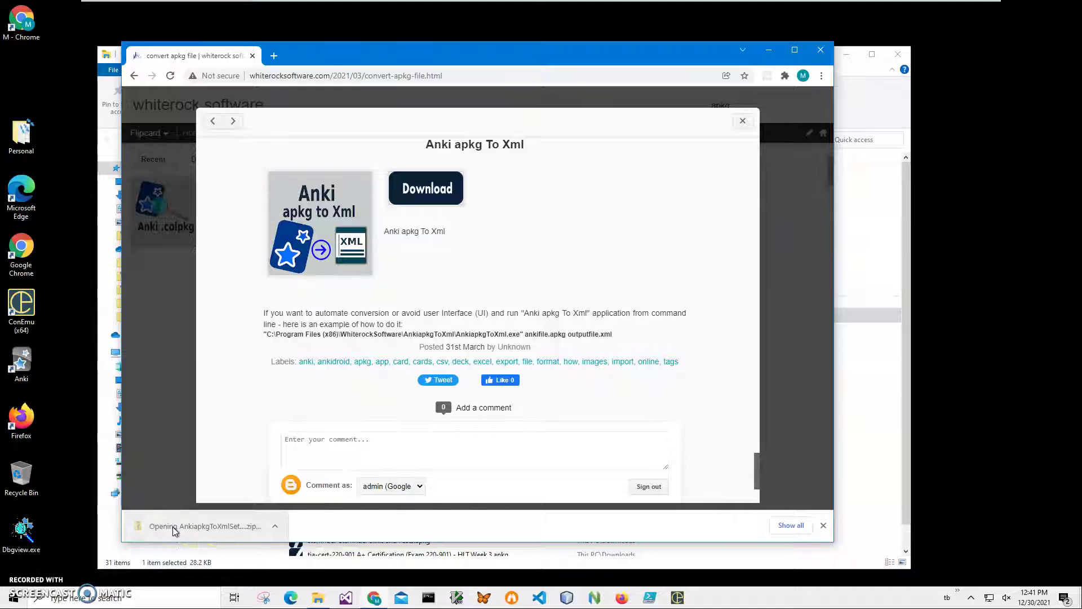
double_click(344, 131)
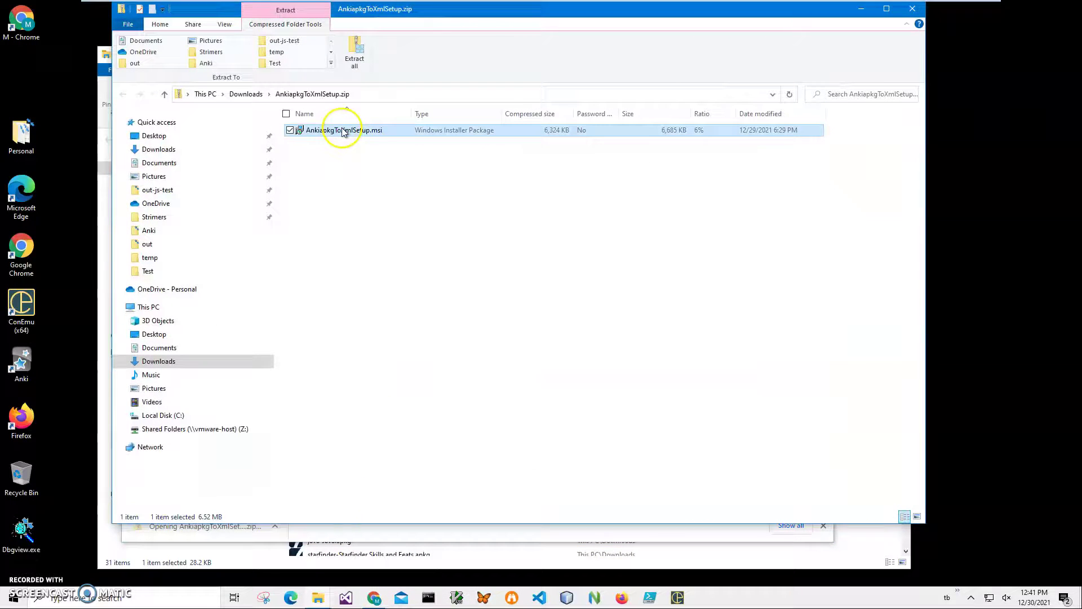
click(422, 215)
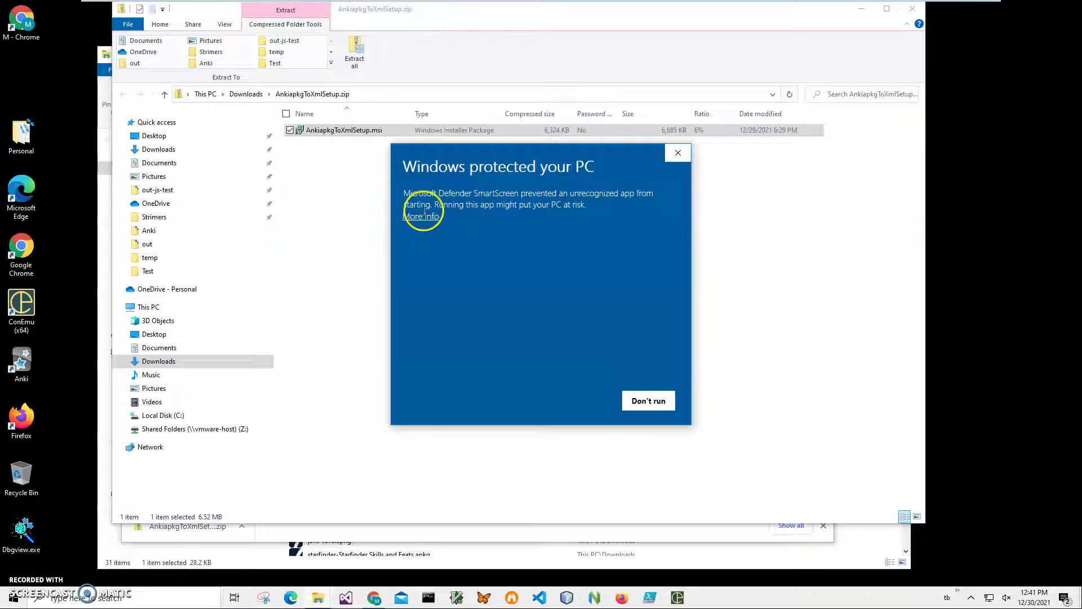
drag(532, 238, 417, 237)
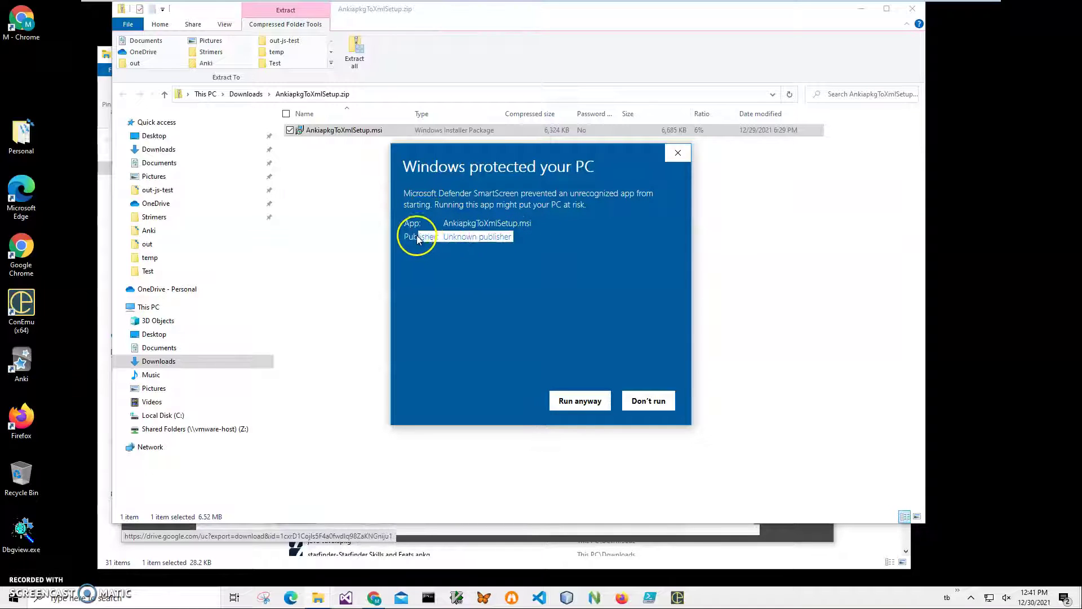
click(415, 237)
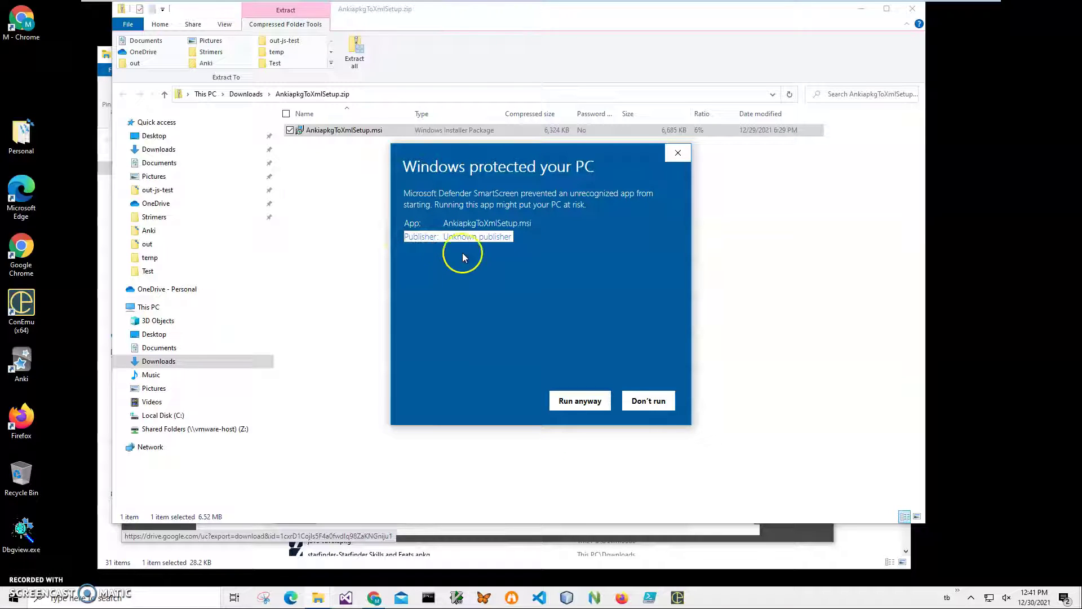
click(581, 399)
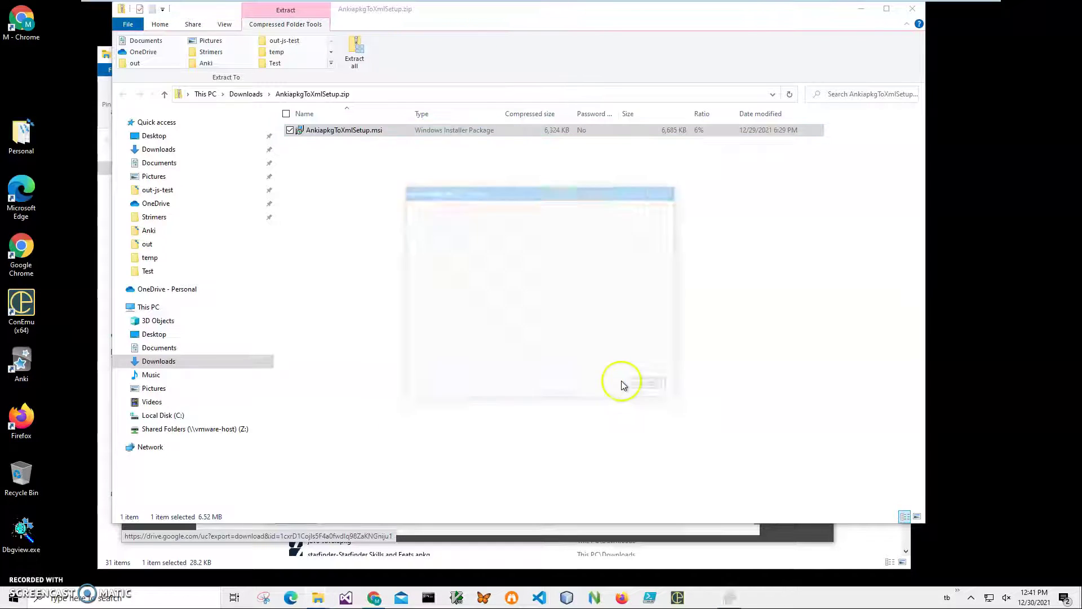
- Install AnkiapkgToXml with the default folder and administrator approval, then close the zip window
click(609, 386)
click(608, 387)
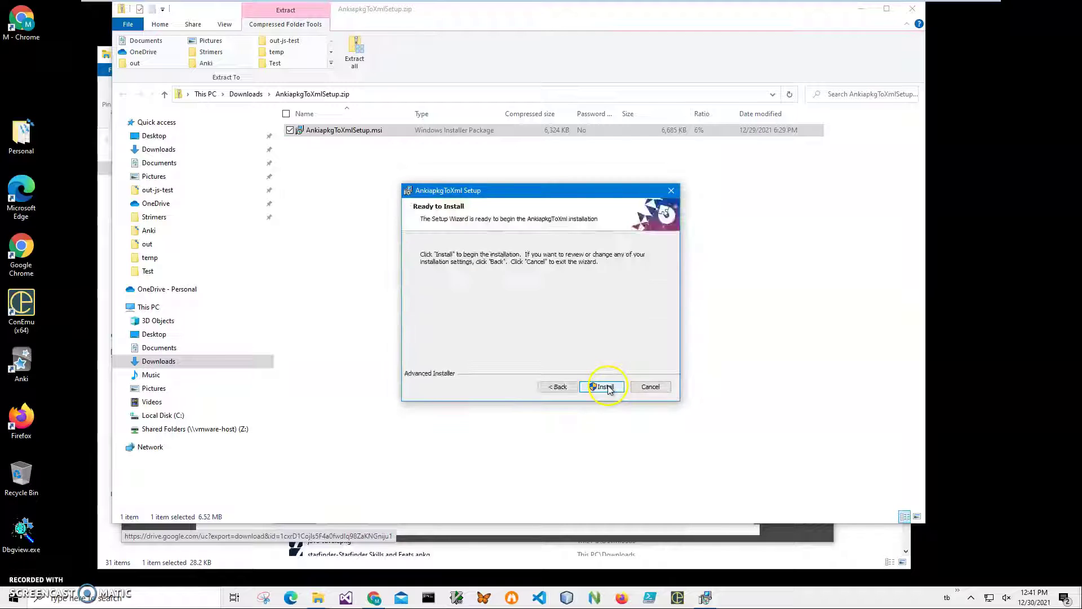
click(609, 388)
click(514, 398)
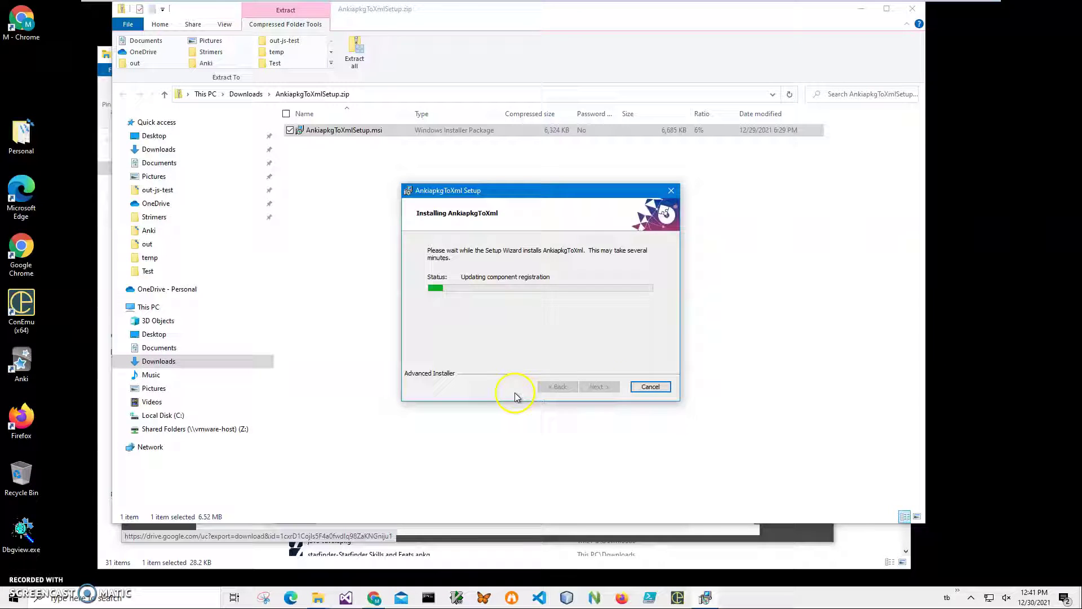
click(599, 387)
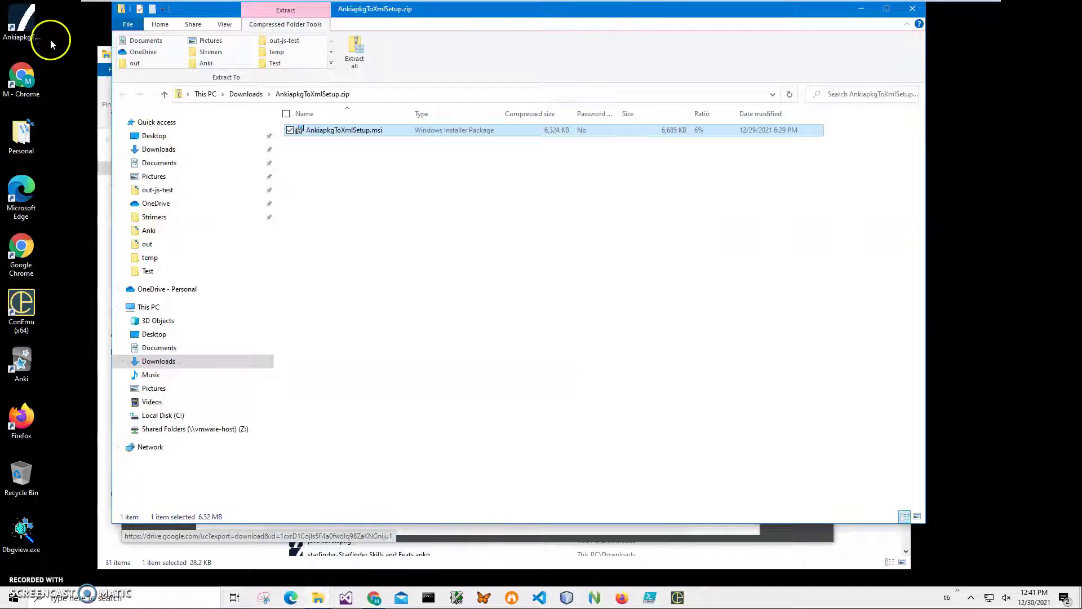
click(37, 35)
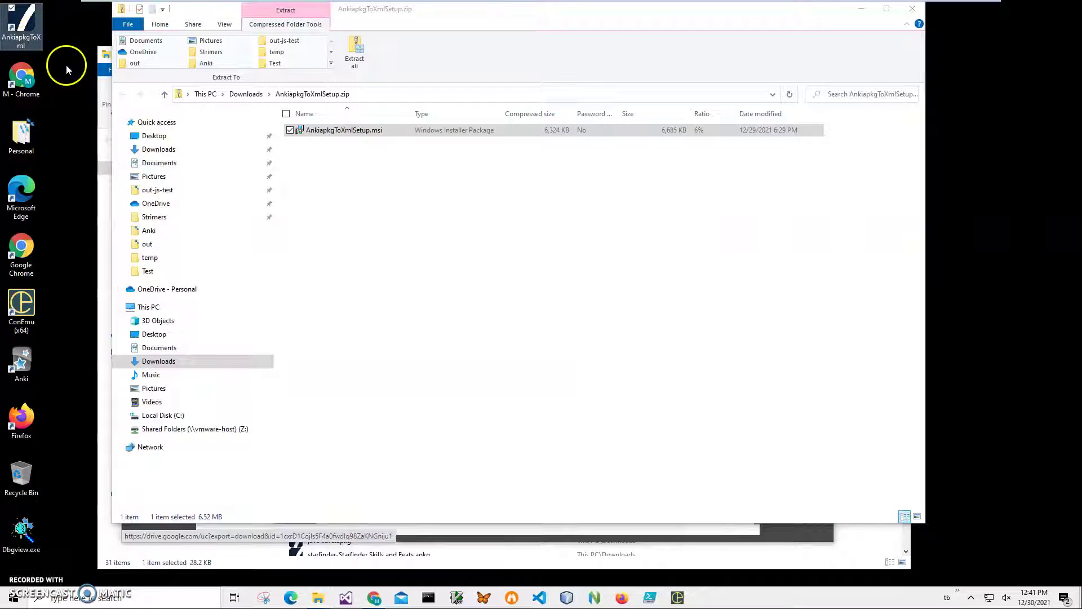
click(912, 8)
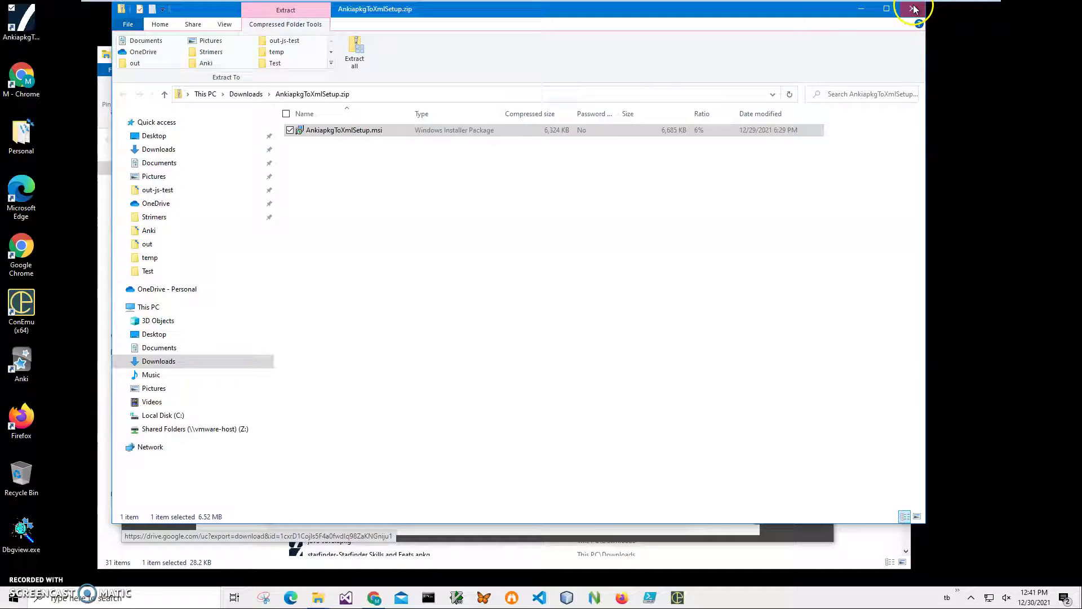
- Close Chrome and File Explorer, then launch Anki apkg To Xml from its desktop shortcut
click(820, 52)
click(898, 54)
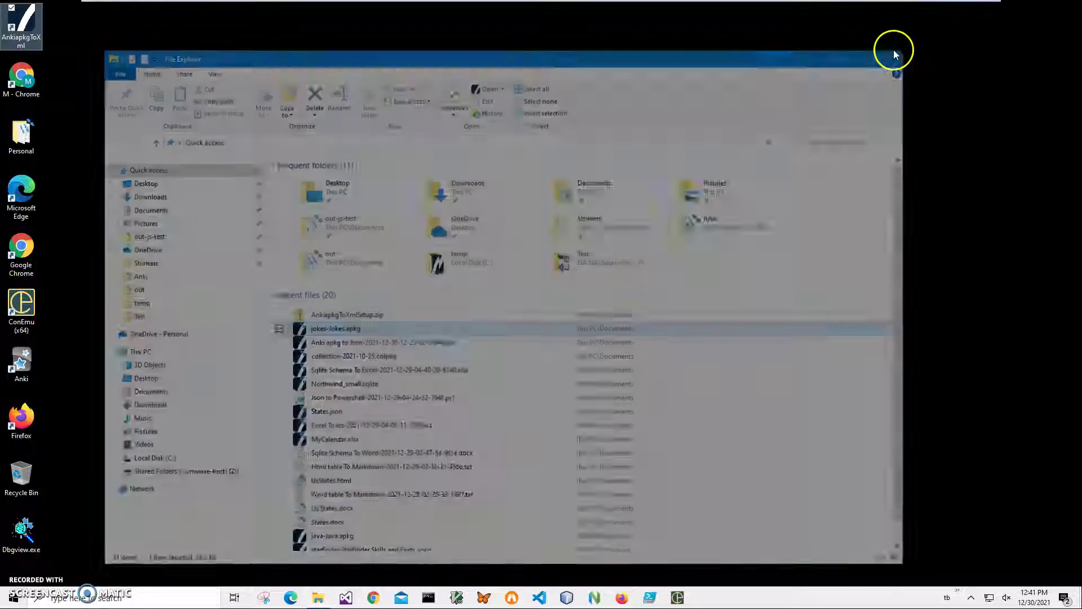
double_click(25, 26)
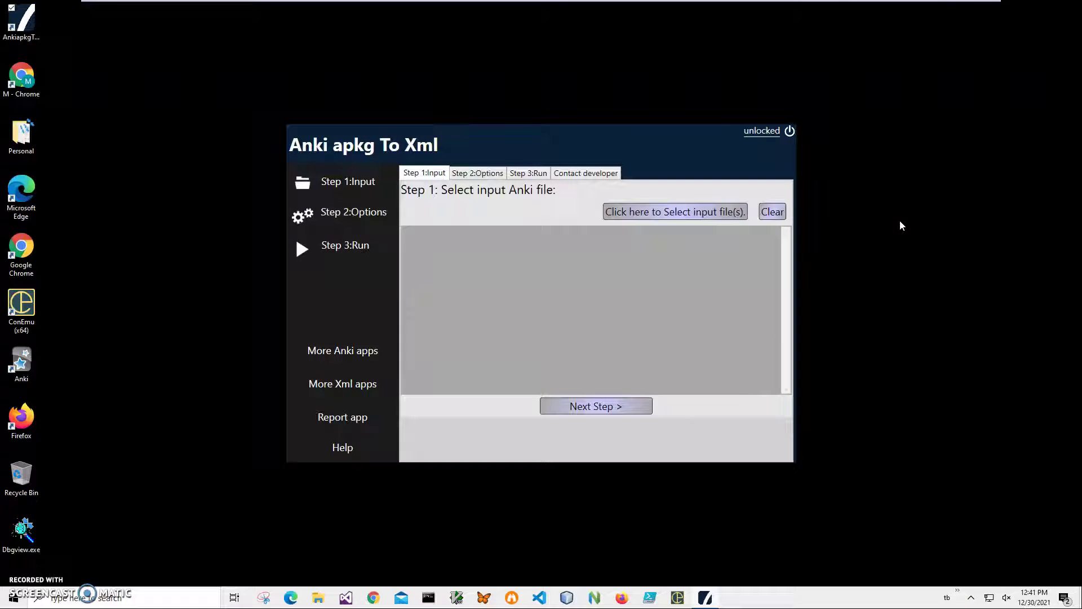
- Load jokes-Jokes.apkg from the Documents folder as the input file
click(671, 212)
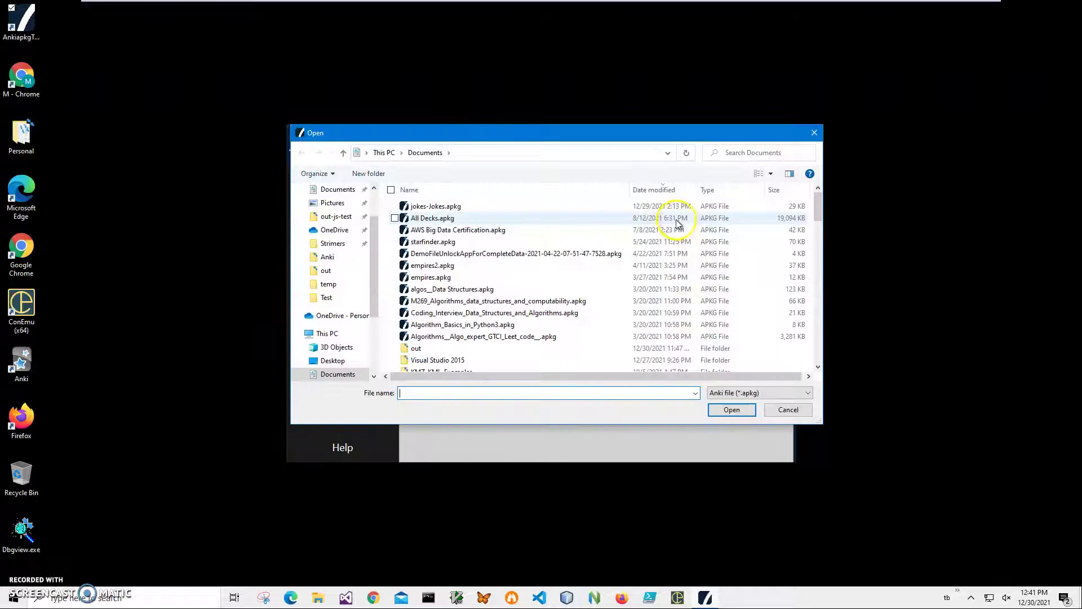
click(450, 208)
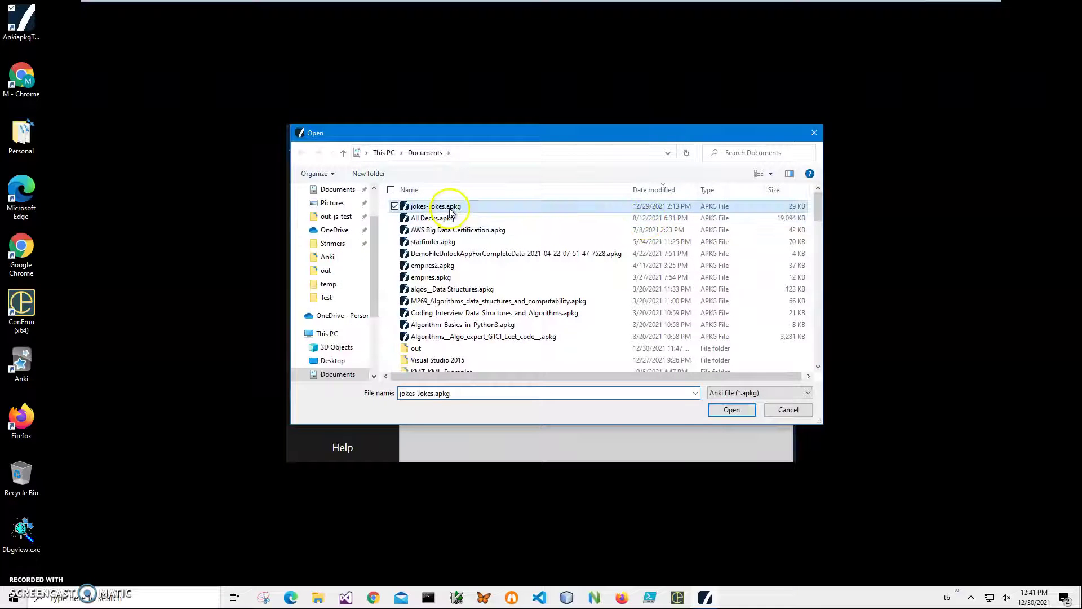
click(732, 410)
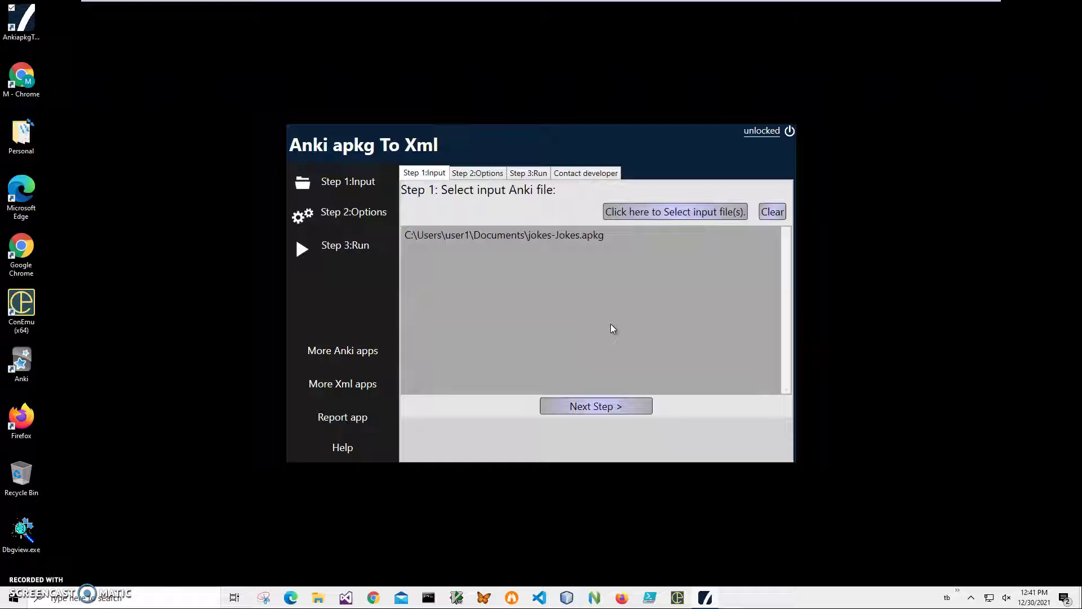
- Advance to Step 3: Run and preview the jokes deck converted to XML
click(471, 237)
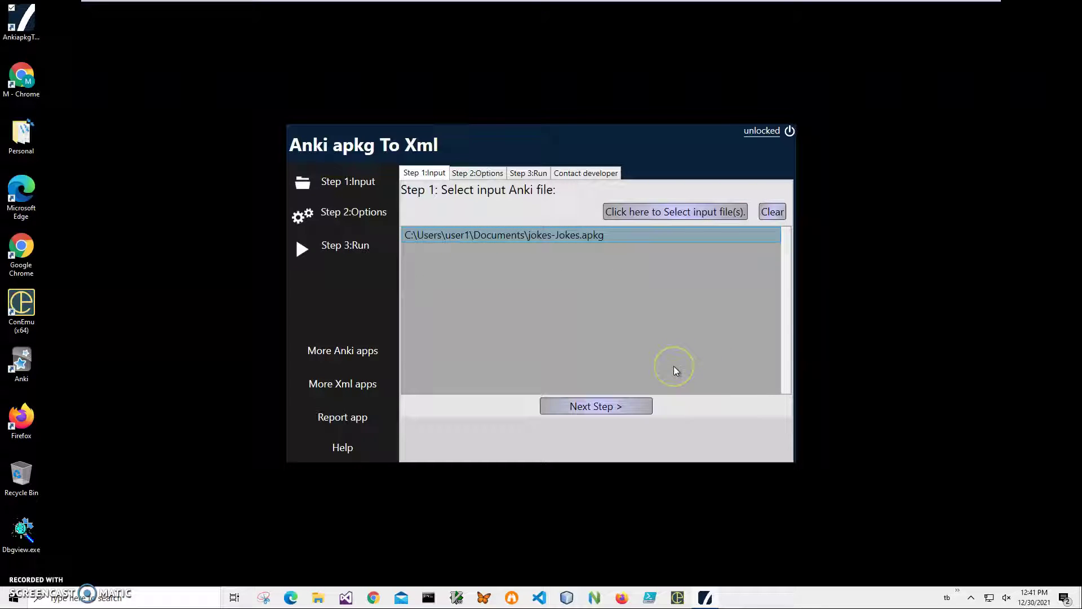
click(577, 408)
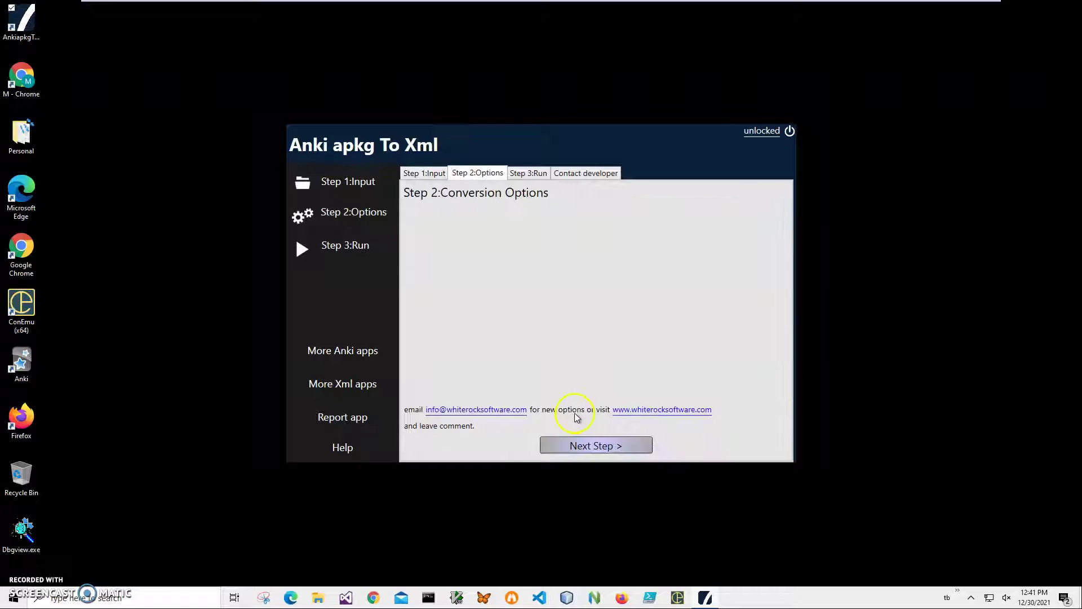
click(619, 448)
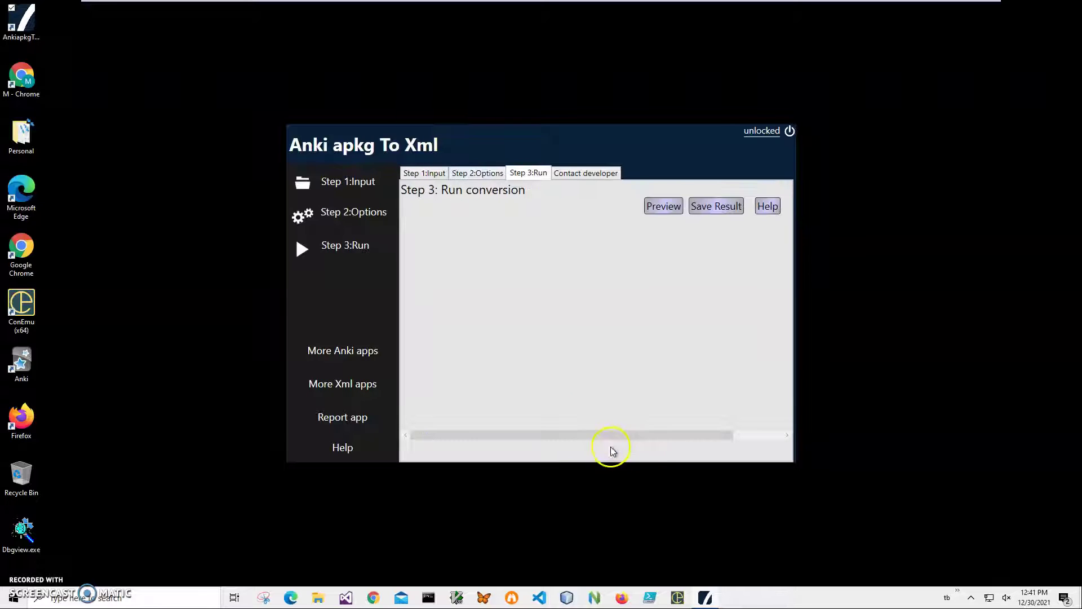
click(659, 208)
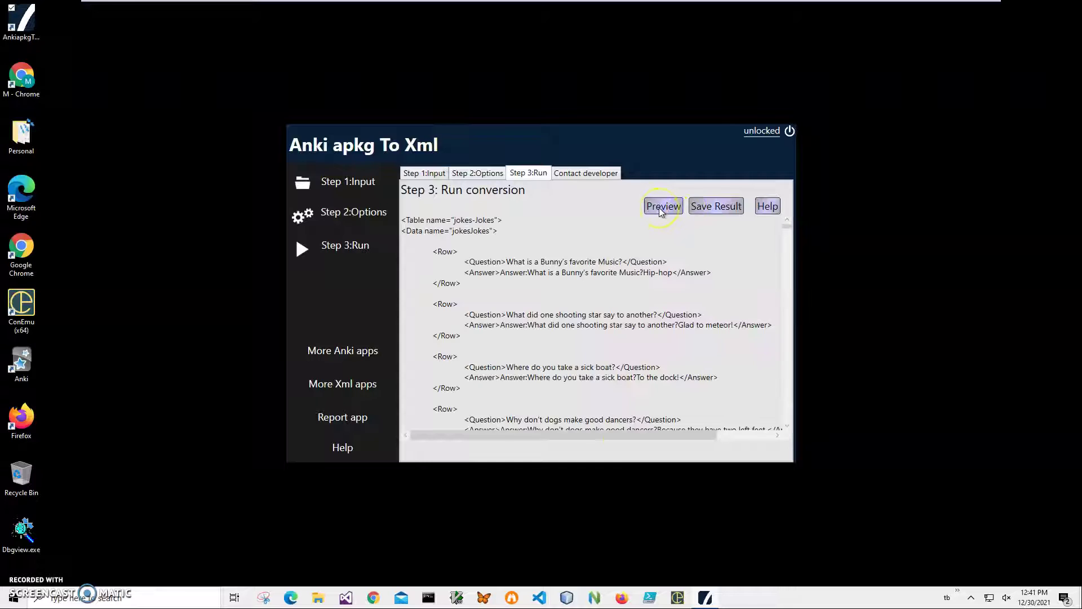
click(716, 201)
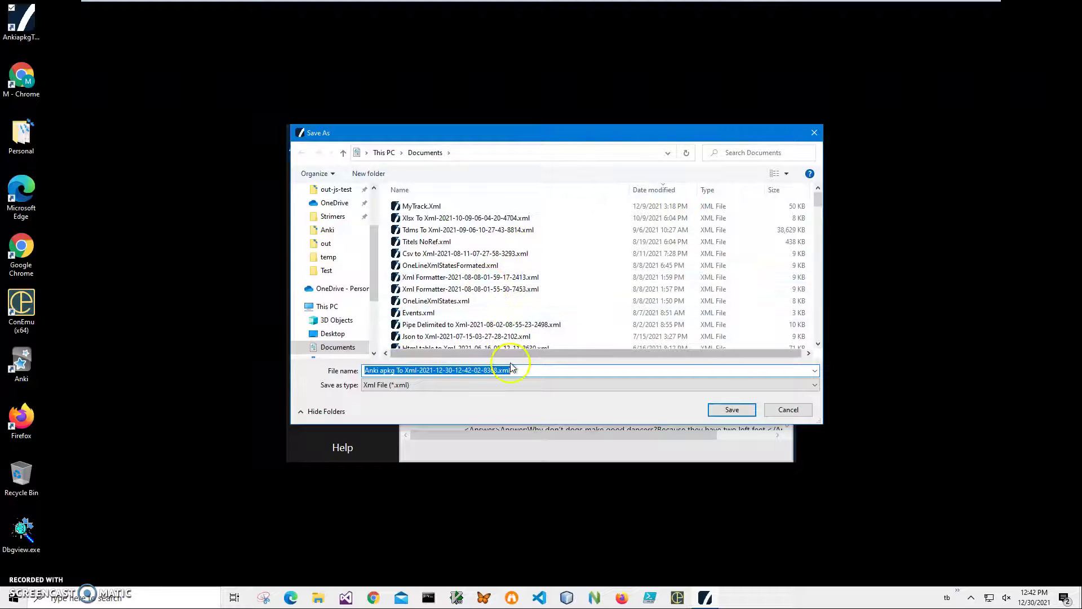
click(731, 410)
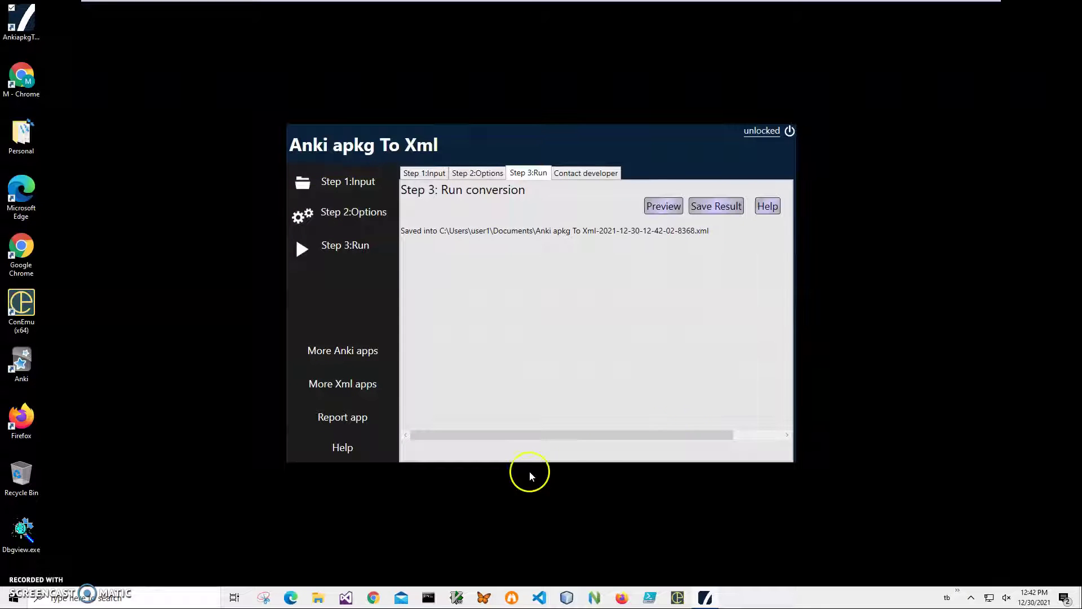
click(317, 599)
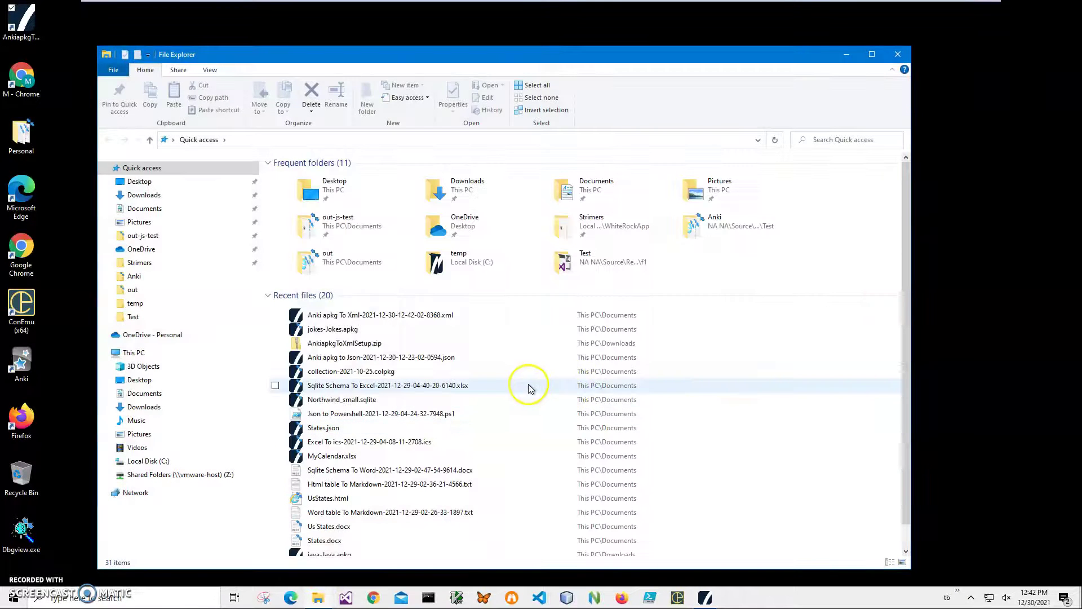
right_click(390, 319)
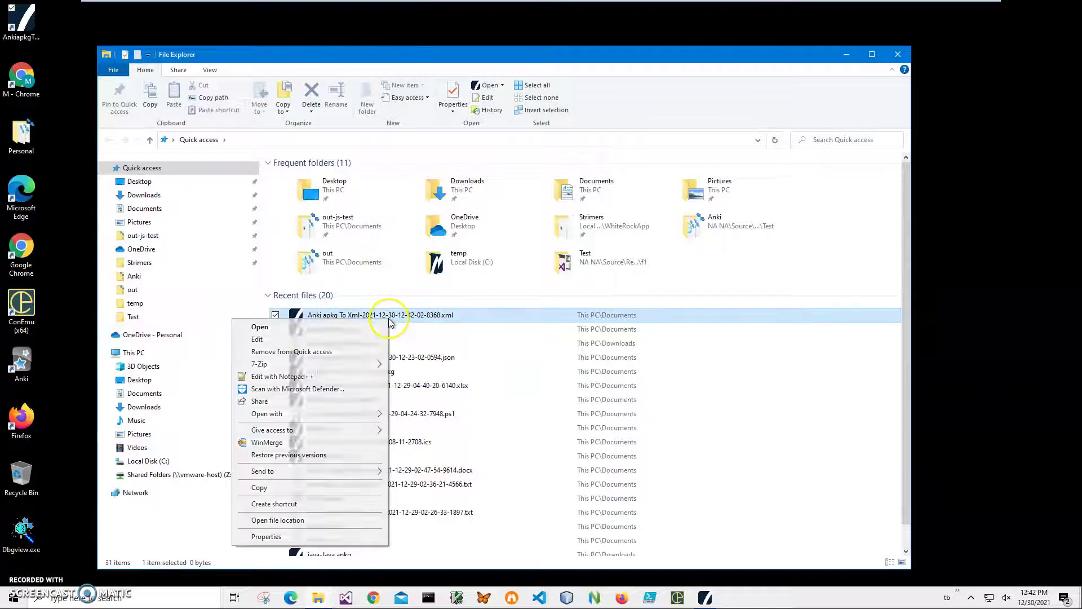
click(456, 325)
click(450, 318)
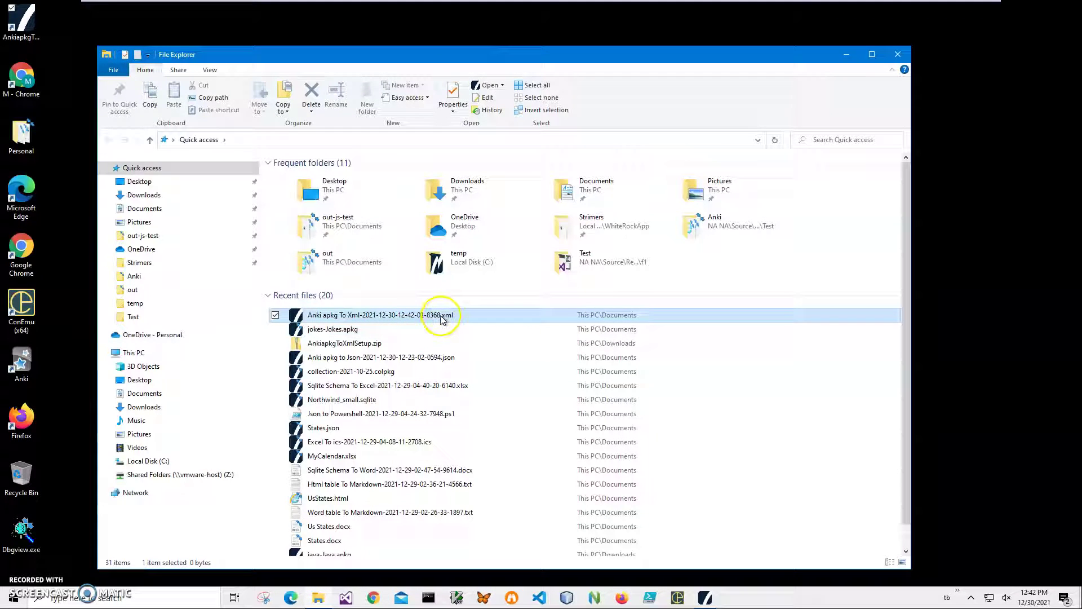
- Open the saved XML in Xml Viewer, inspect a few joke records, and close it
double_click(441, 319)
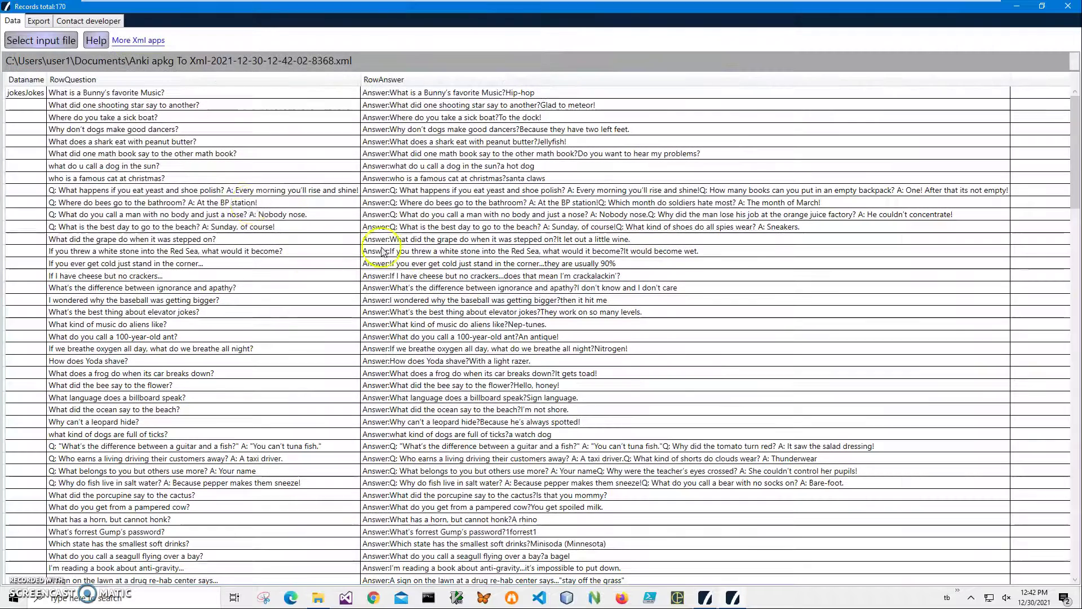
click(25, 94)
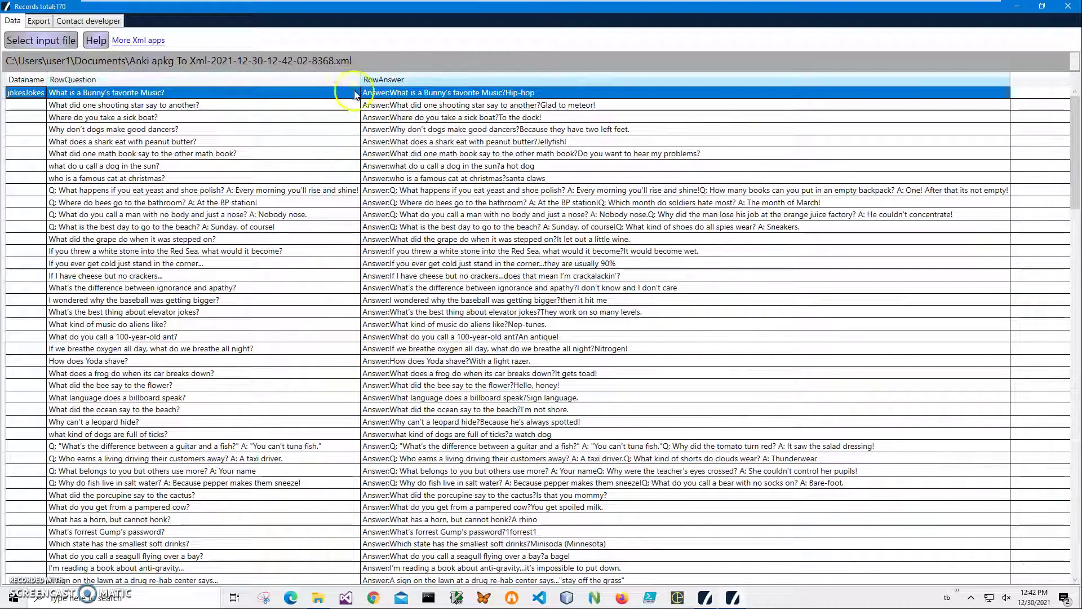
click(297, 131)
click(308, 215)
click(1067, 6)
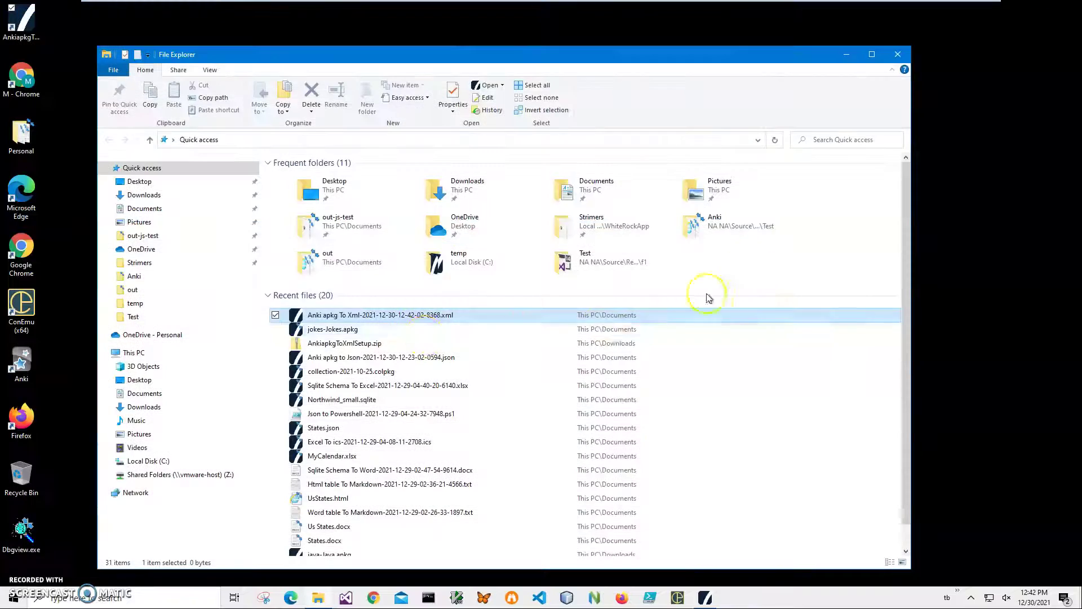
- Open the XML file with Internet Explorer via Open with
right_click(372, 320)
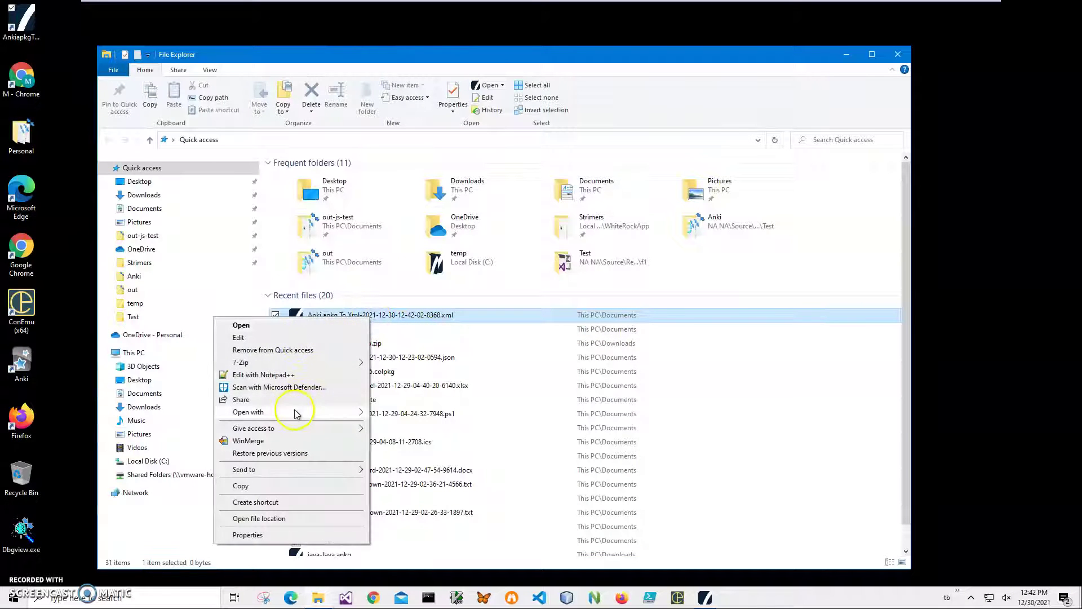
mouse_move(295, 412)
click(403, 417)
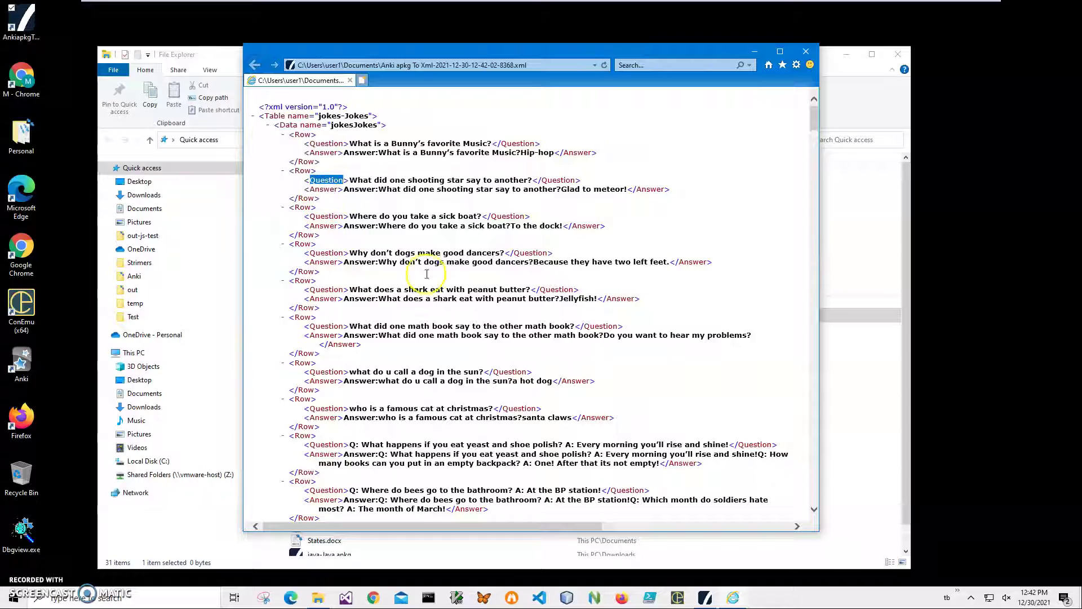
- Scroll through the XML tree to review each Row's joke Question and Answer
scroll(445, 310, down, 8)
scroll(457, 304, down, 15)
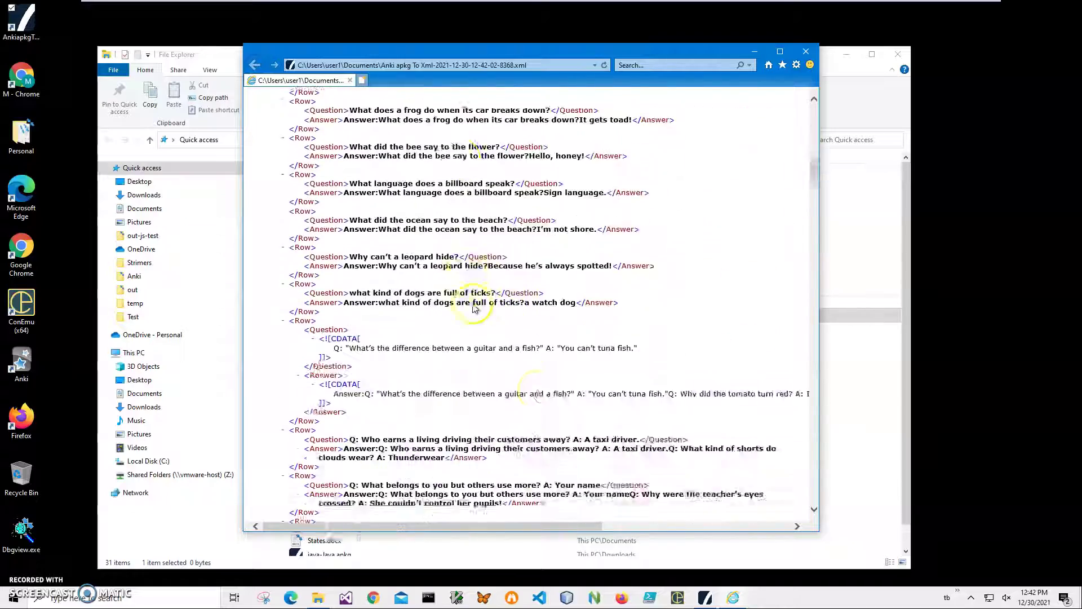
scroll(651, 304, down, 3)
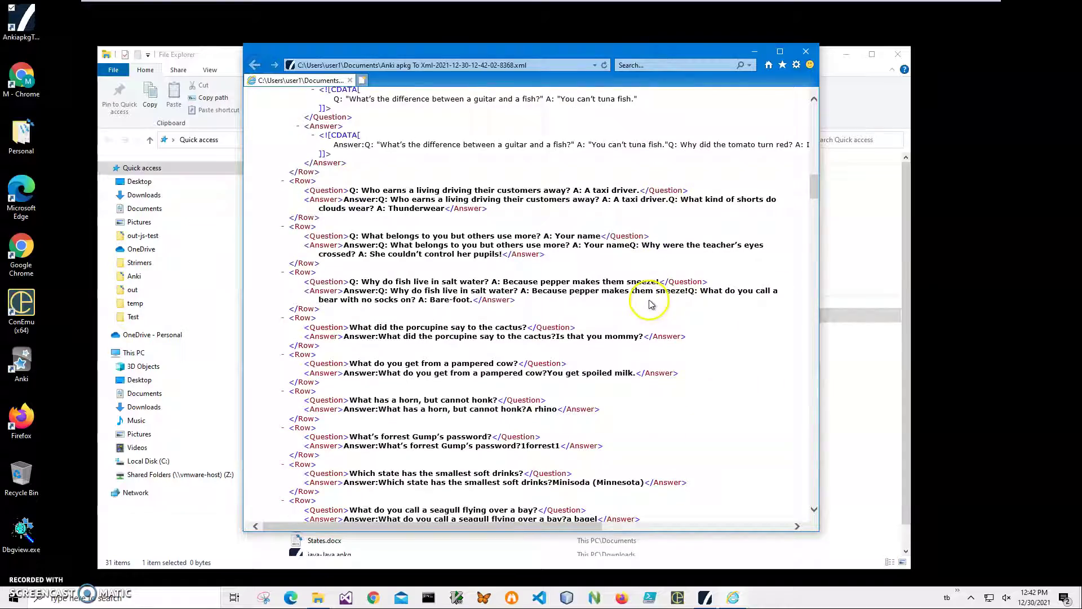
scroll(651, 304, up, 4)
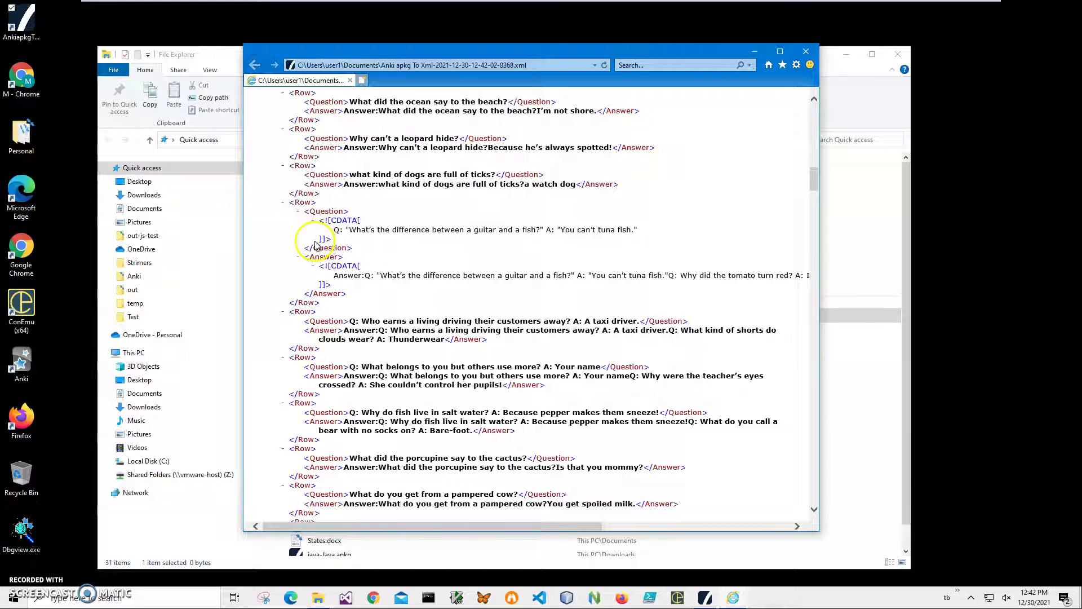
scroll(354, 295, down, 20)
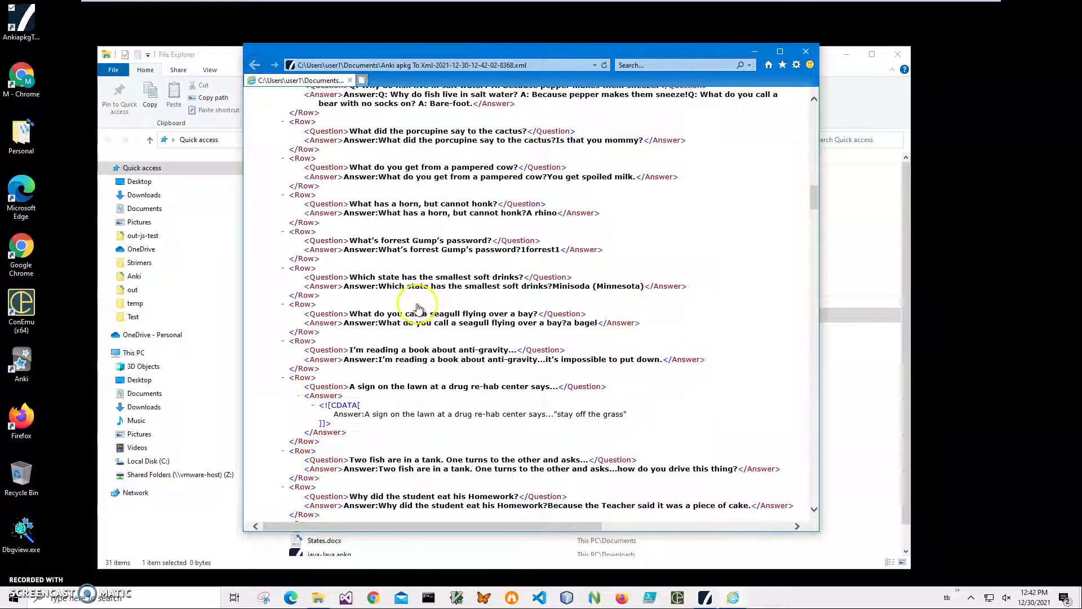
scroll(424, 319, down, 20)
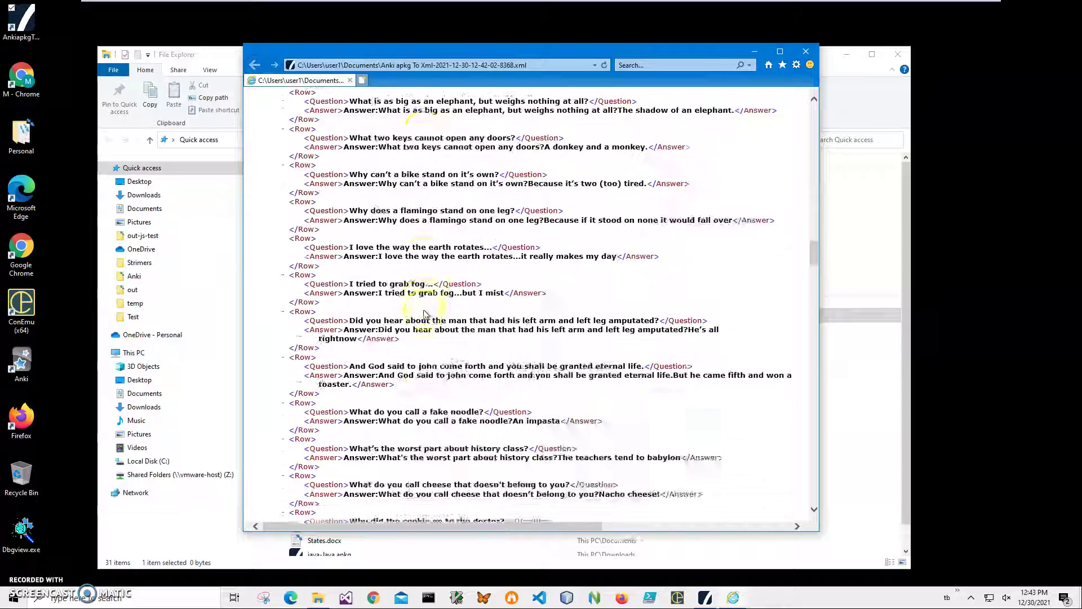
scroll(424, 314, down, 20)
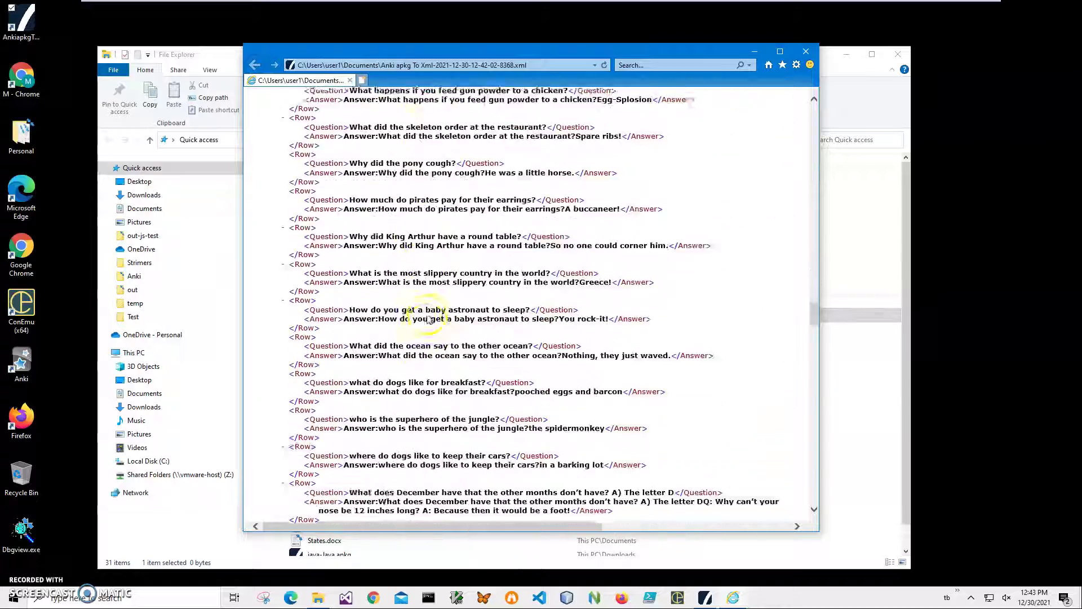
scroll(438, 323, down, 20)
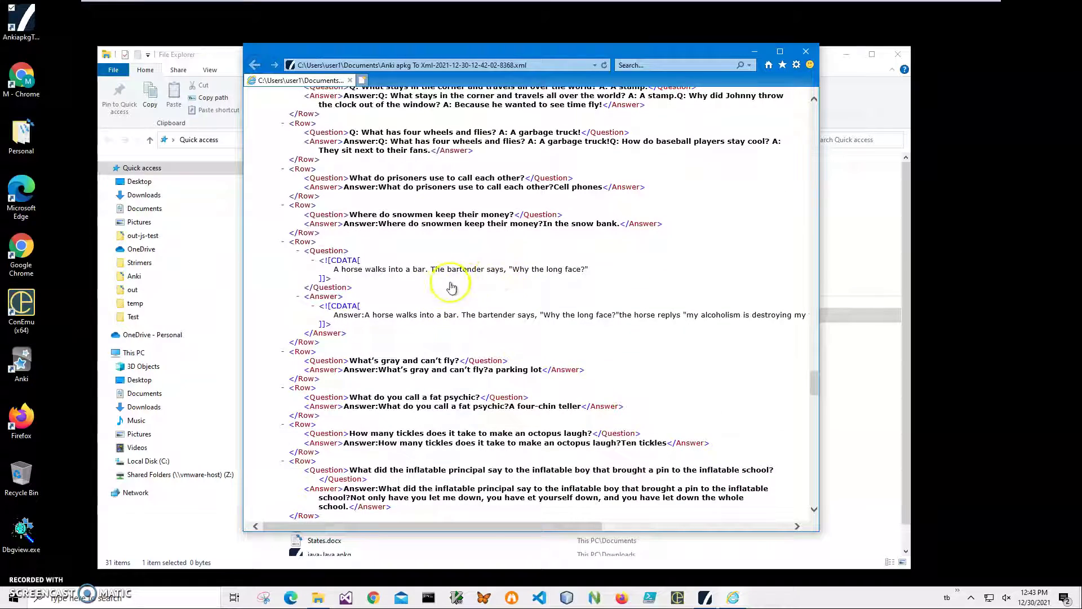
scroll(511, 291, down, 20)
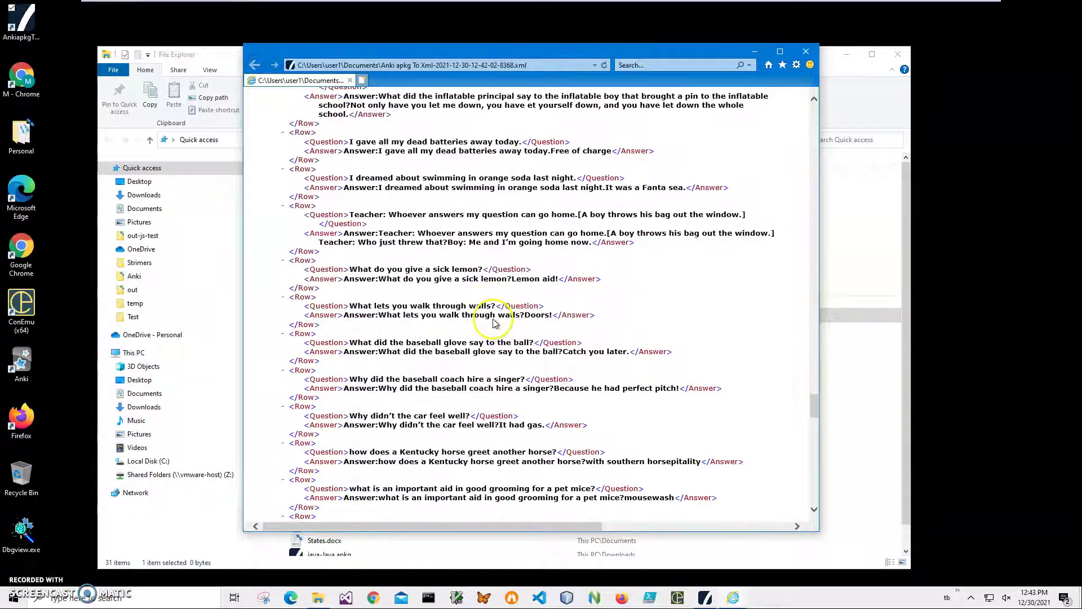
scroll(495, 326, down, 20)
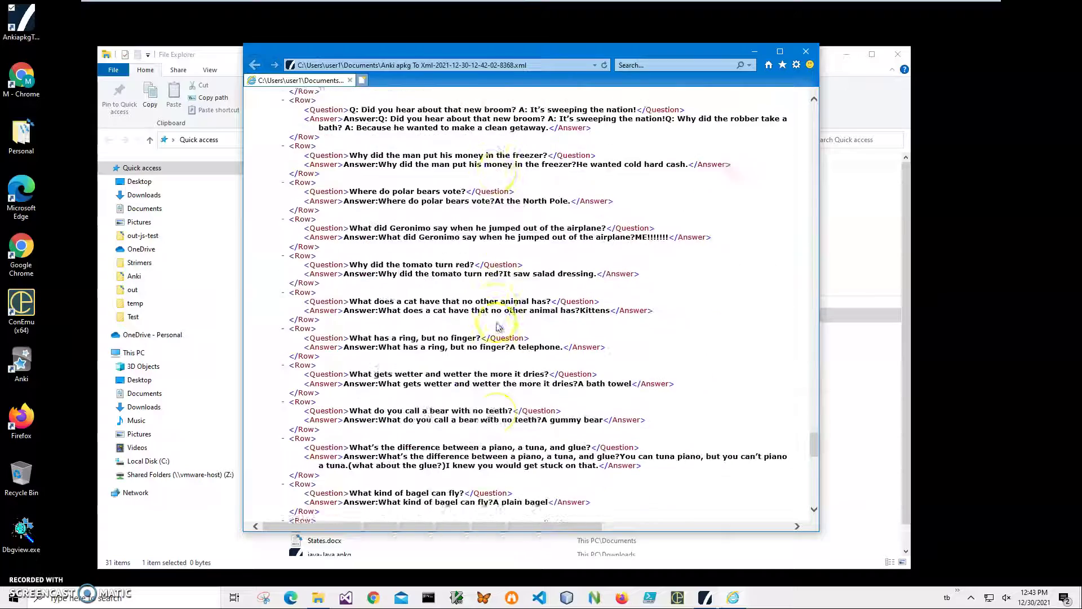
scroll(498, 327, down, 12)
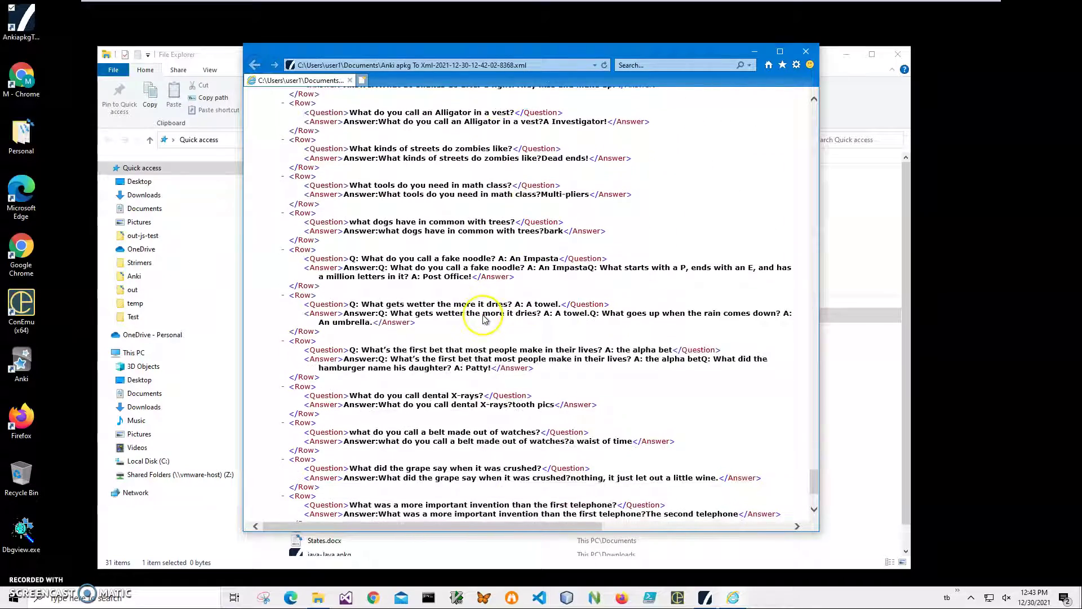